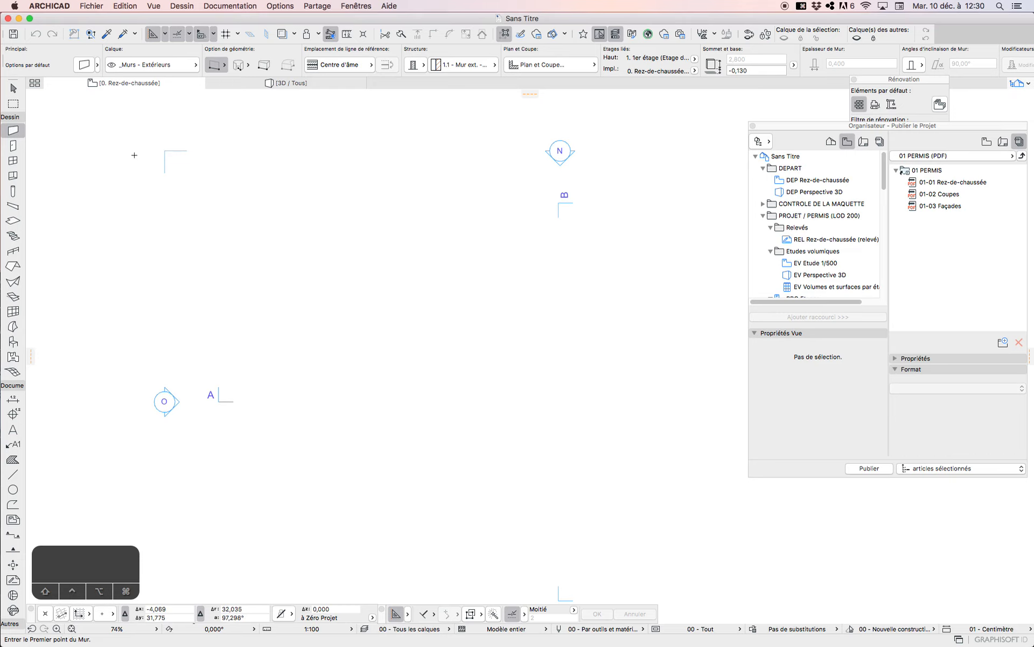
Step: Open the attribute manager (Gestionnaire d'attributs) for the project
{"action": "left_click", "coordinate": [279, 6]}
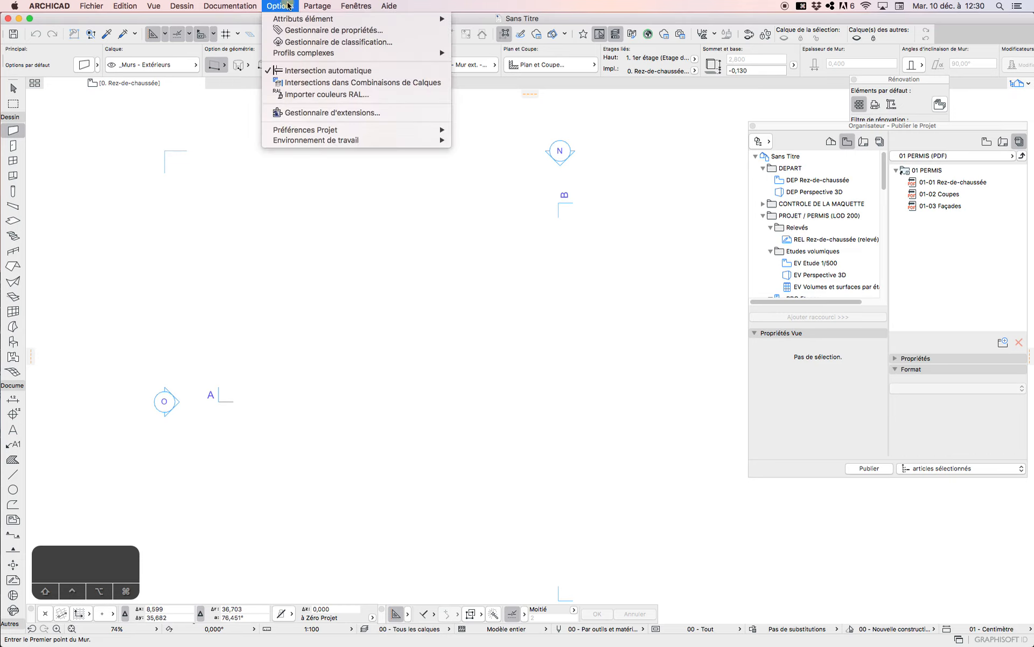
{"action": "left_click", "coordinate": [280, 4]}
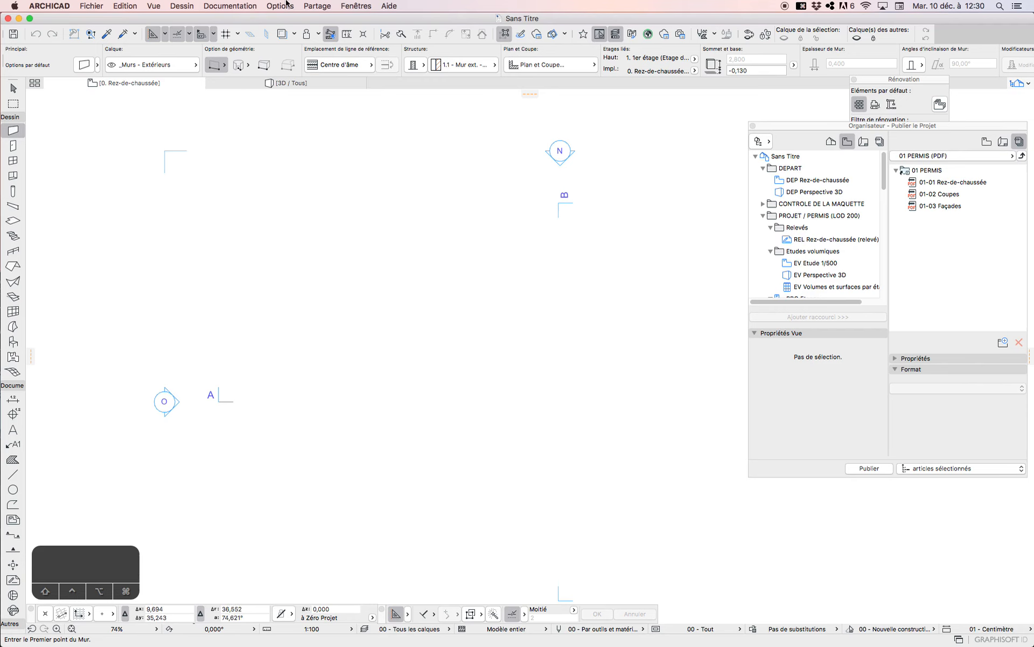
{"action": "left_click", "coordinate": [281, 5]}
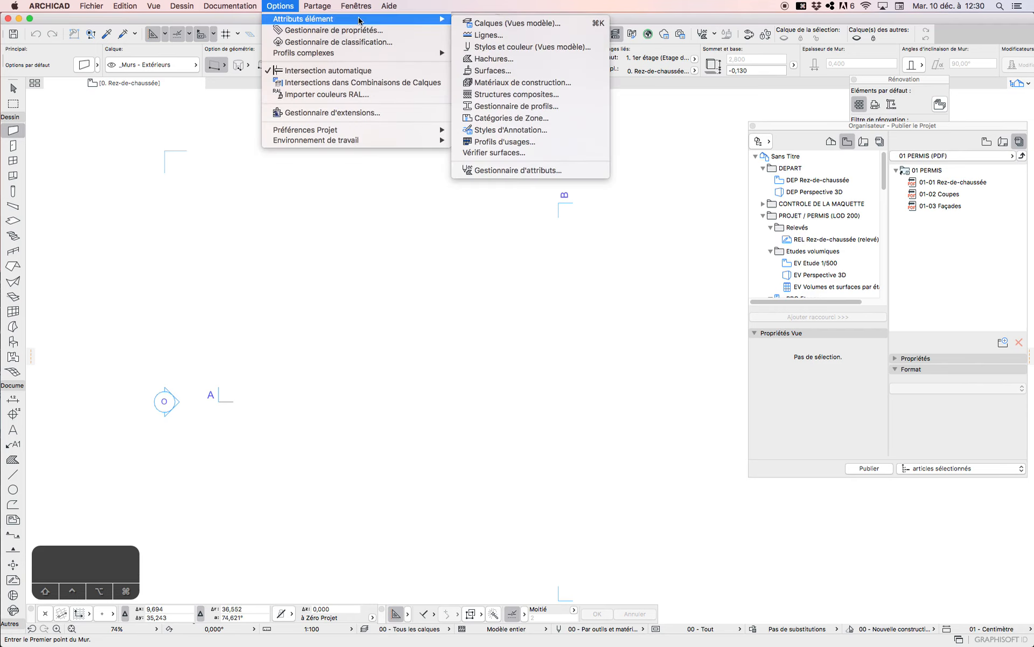
{"action": "mouse_move", "coordinate": [324, 18]}
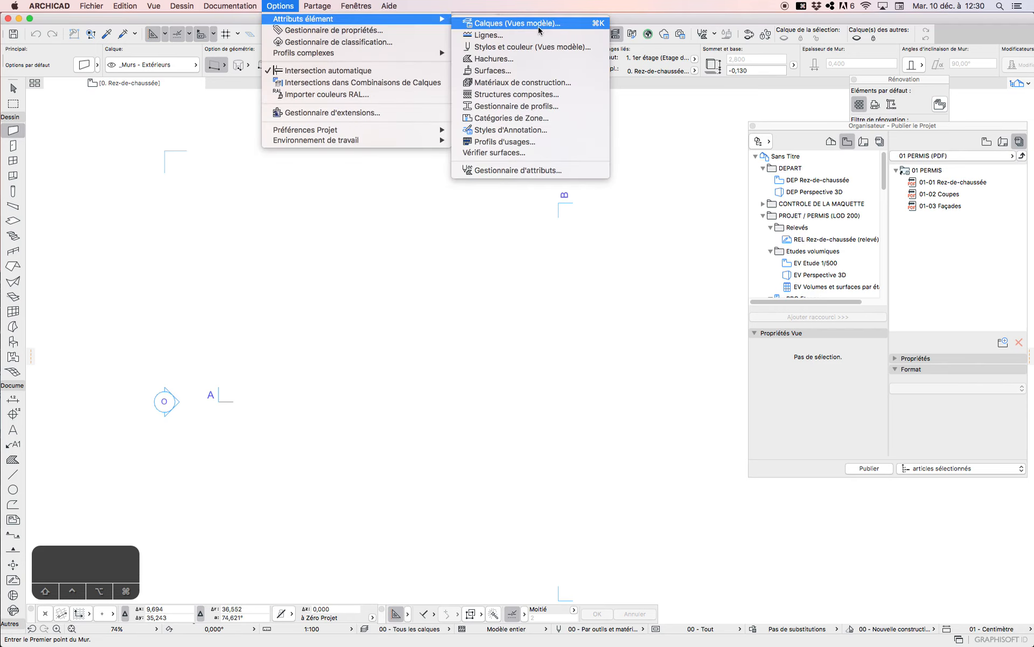
{"action": "left_click", "coordinate": [523, 171]}
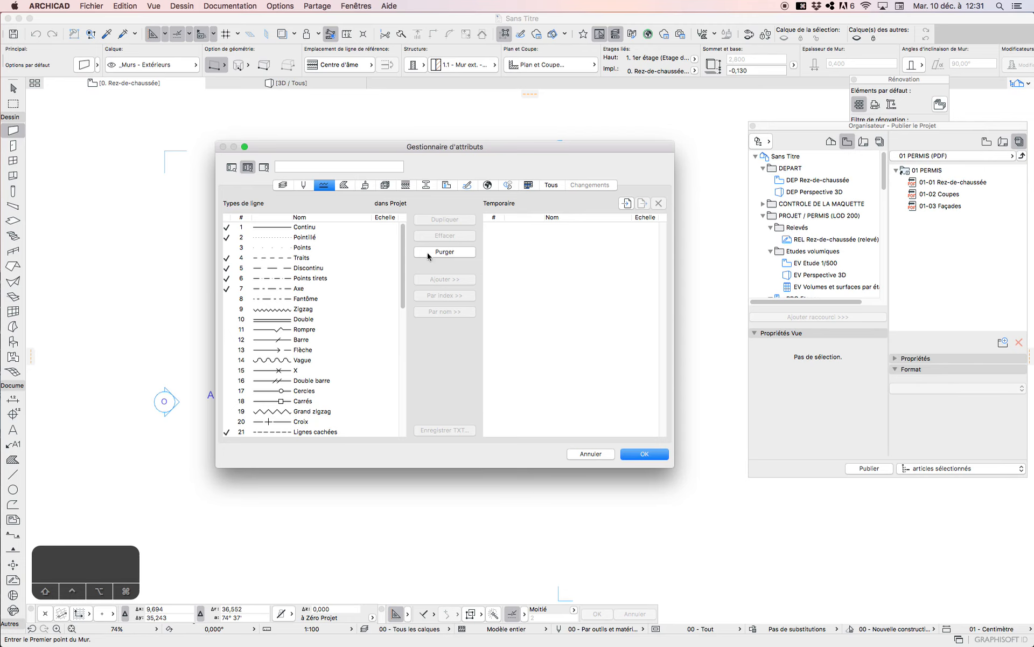
Step: Examine the project's layers, pen sets, line types, fills, surfaces and building materials in the attribute manager
{"action": "left_click", "coordinate": [282, 185]}
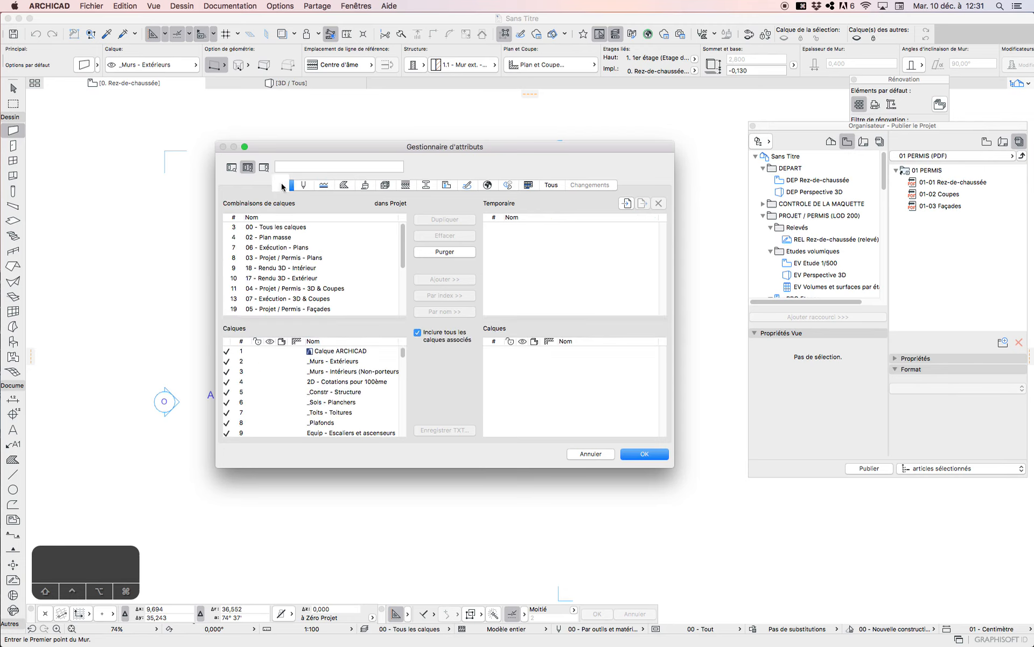
{"action": "left_click", "coordinate": [303, 186]}
{"action": "left_click", "coordinate": [282, 185]}
{"action": "left_click", "coordinate": [304, 186]}
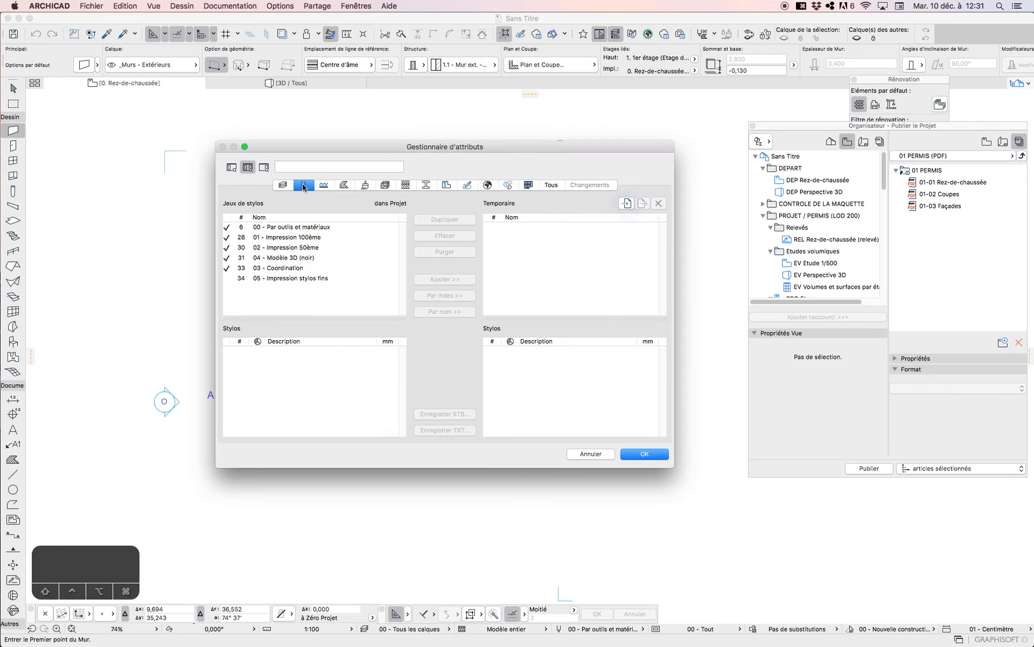
{"action": "left_click", "coordinate": [324, 185]}
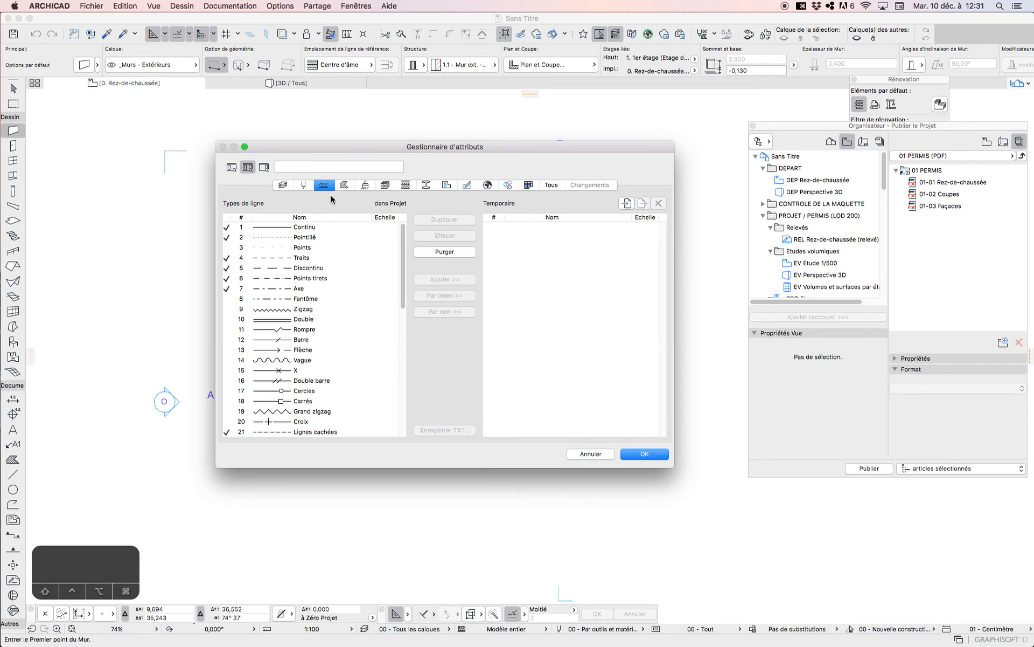
{"action": "left_click", "coordinate": [344, 186]}
{"action": "left_click", "coordinate": [364, 185]}
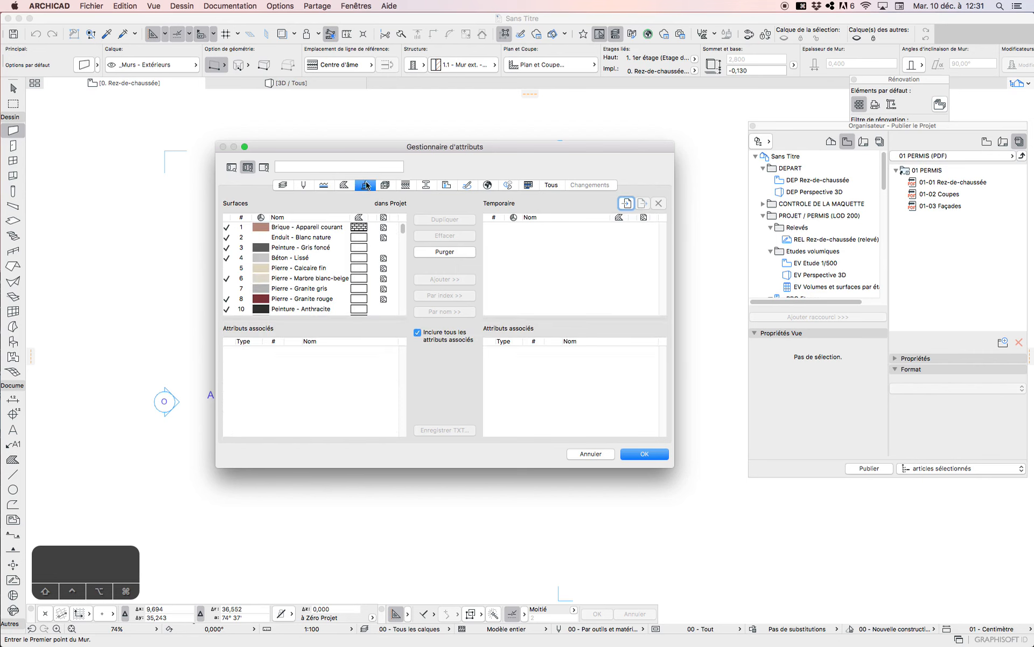
{"action": "left_click", "coordinate": [385, 185]}
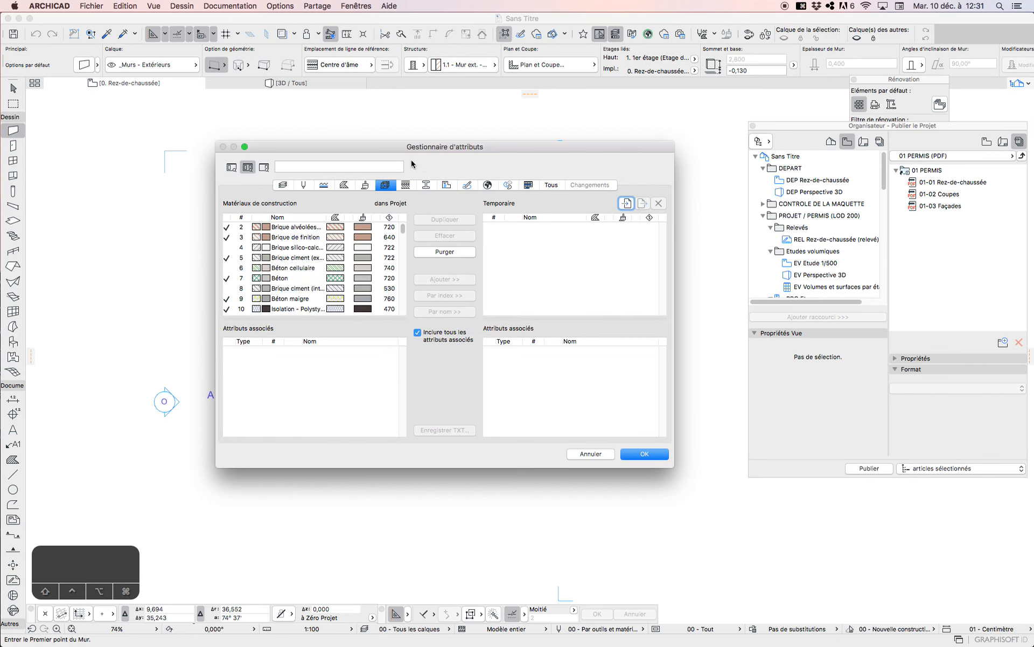
Step: Load the attributes of the project file 1383 RONCQ2 100118.pln as the temporary attribute set, alongside the project's layer combinations
{"action": "left_click", "coordinate": [281, 185]}
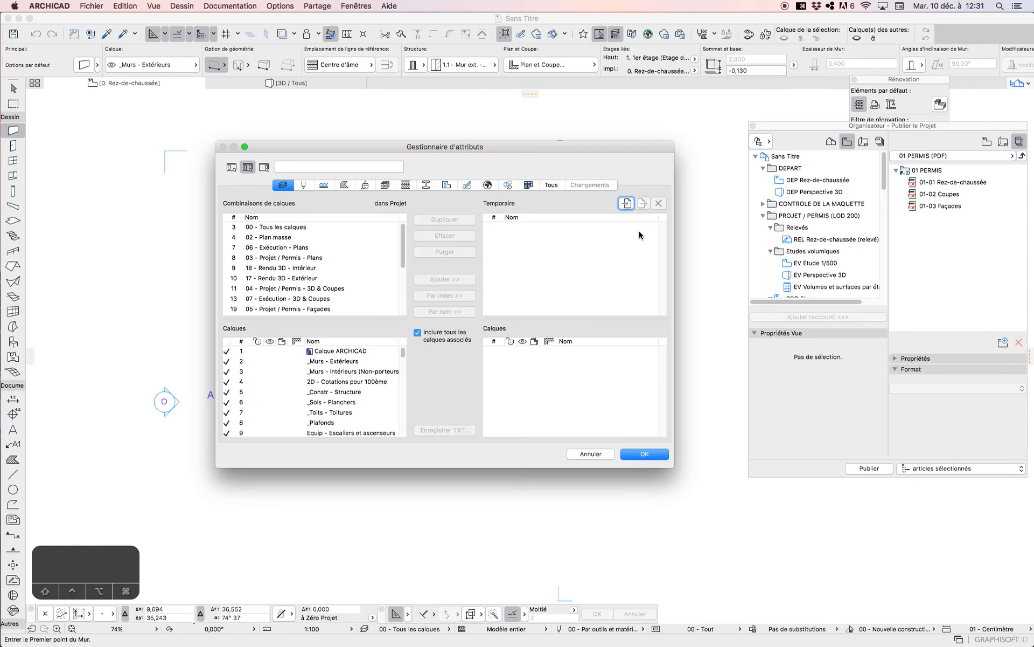
{"action": "left_click", "coordinate": [626, 203]}
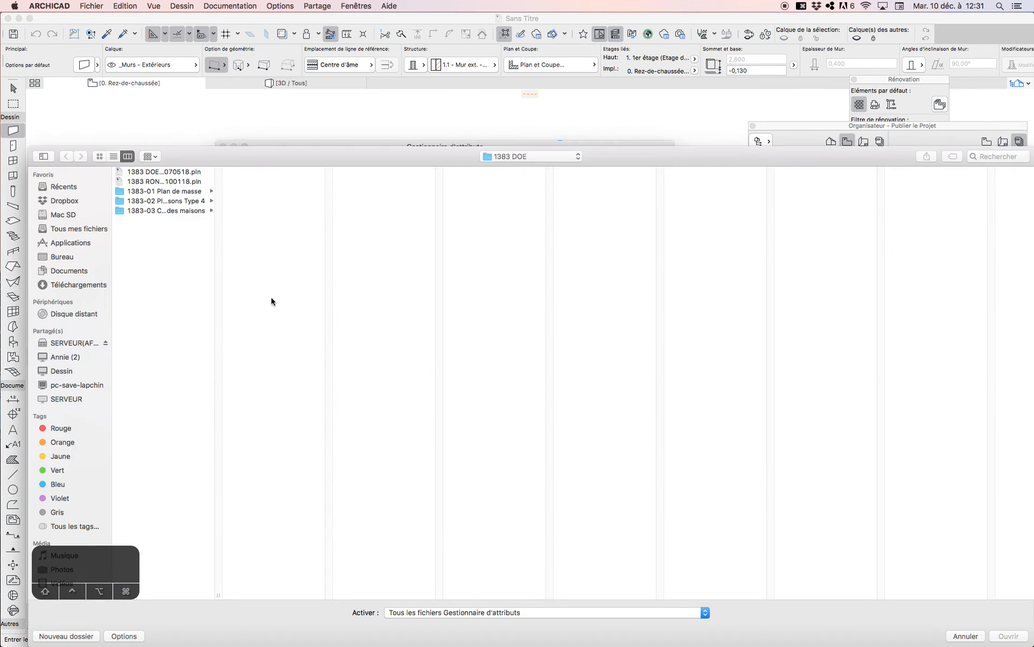
{"action": "left_click", "coordinate": [162, 182]}
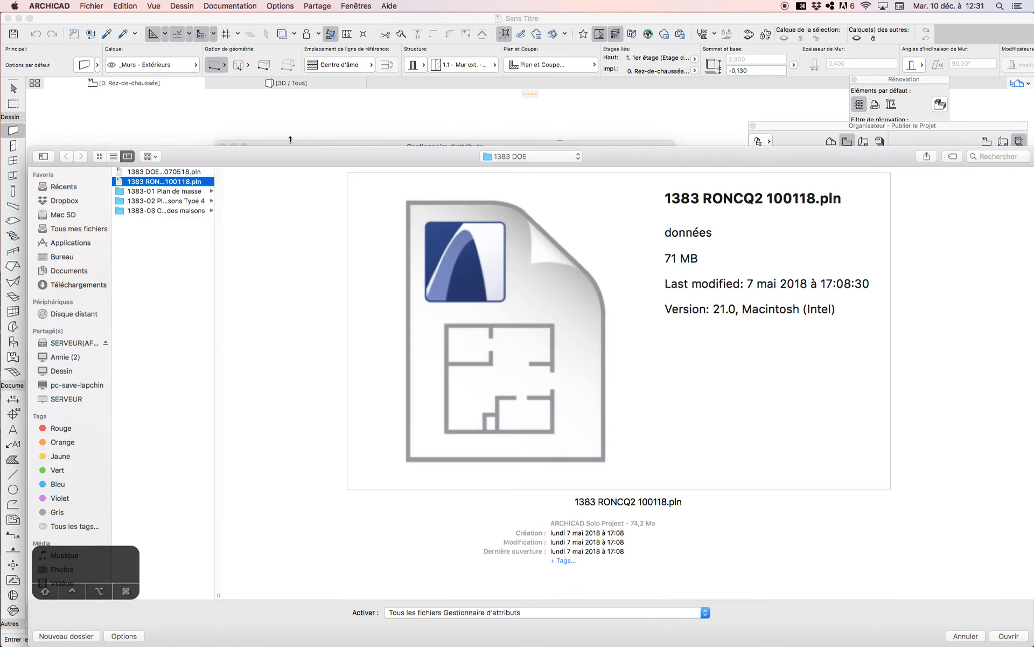
{"action": "left_click", "coordinate": [1008, 636]}
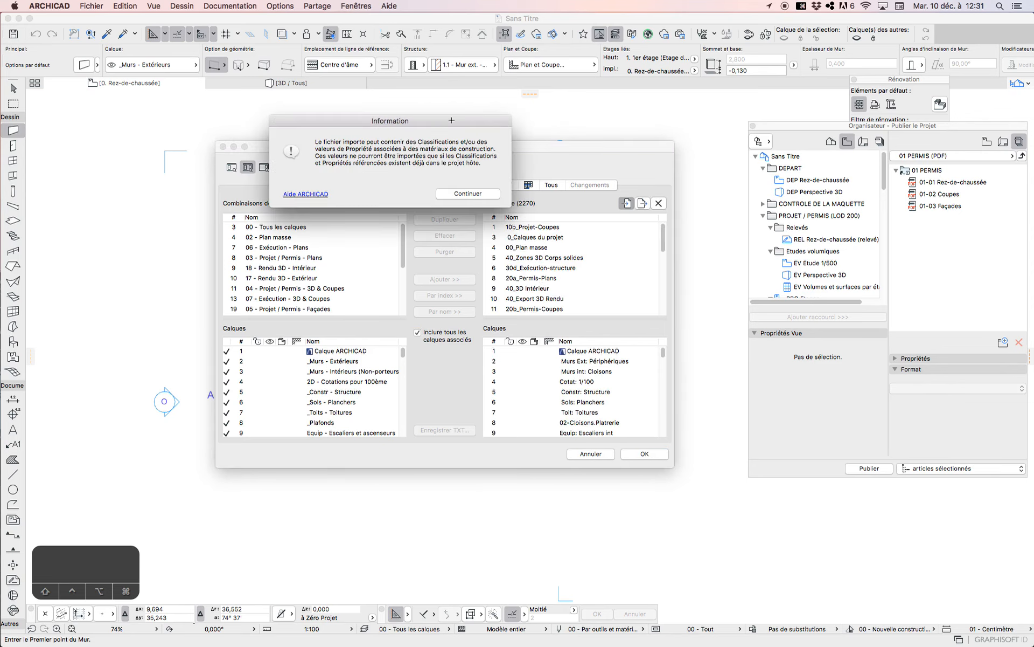
{"action": "left_click_drag", "start_coordinate": [420, 121], "coordinate": [458, 121]}
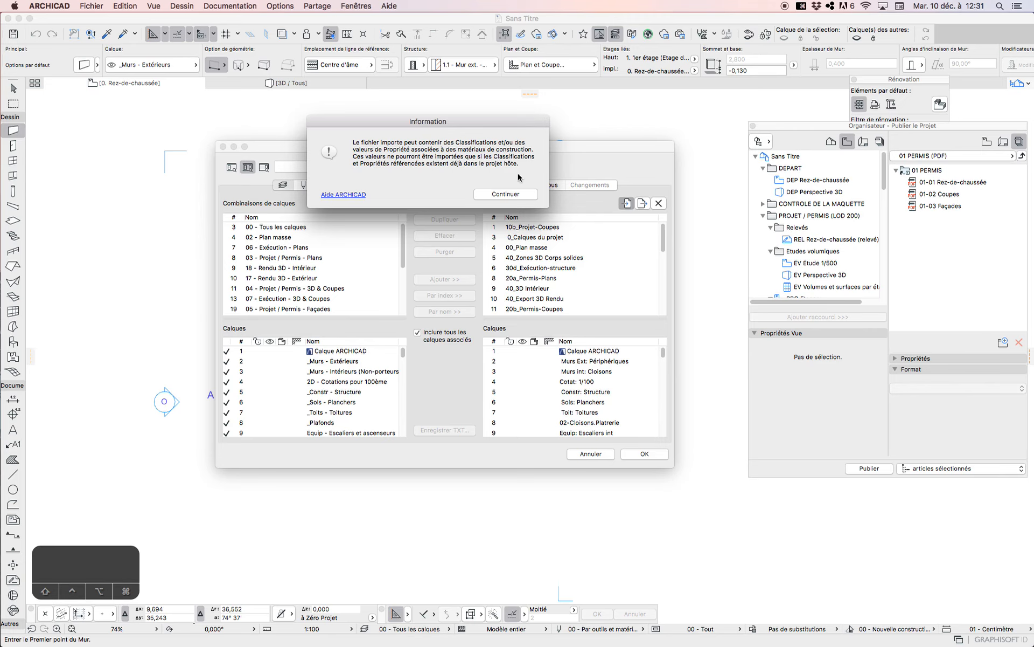
{"action": "left_click", "coordinate": [501, 195]}
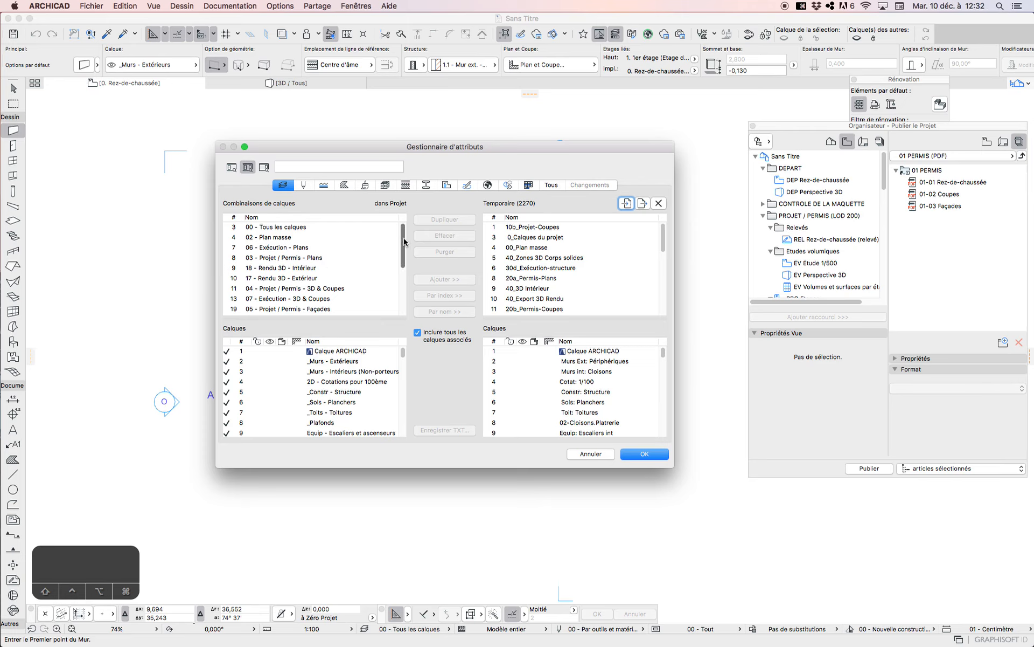
Step: Compare the project's layer combinations with those of the loaded file
{"action": "left_click_drag", "start_coordinate": [403, 240], "coordinate": [406, 214]}
{"action": "scroll", "coordinate": [582, 272], "scroll_direction": "down", "scroll_amount": 10}
{"action": "scroll", "coordinate": [582, 273], "scroll_direction": "down", "scroll_amount": 1}
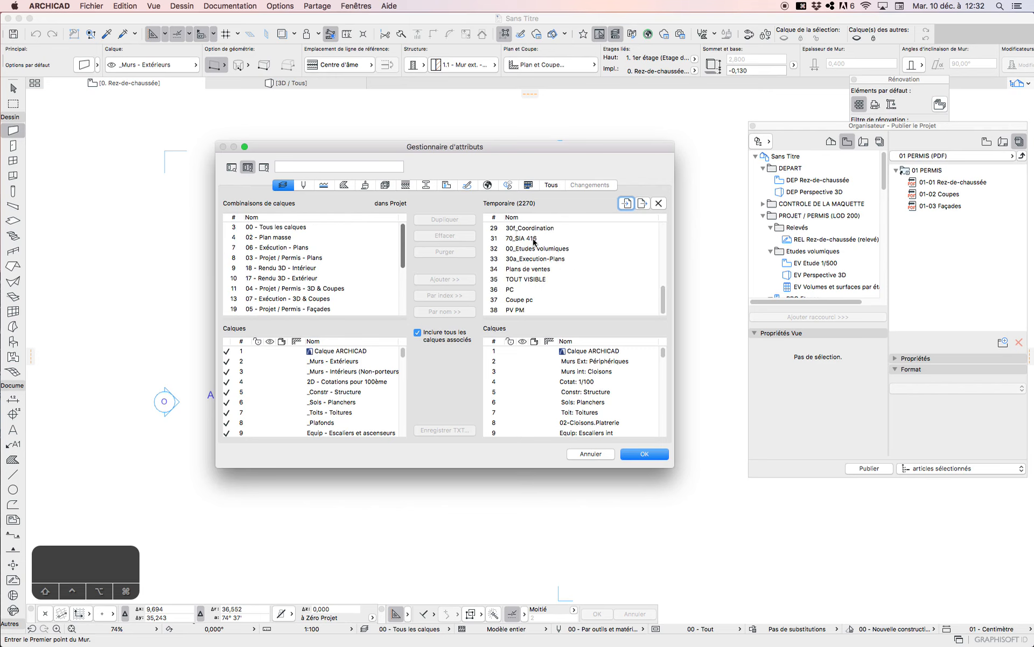
{"action": "left_click_drag", "start_coordinate": [401, 241], "coordinate": [406, 208]}
{"action": "left_click_drag", "start_coordinate": [405, 255], "coordinate": [403, 227]}
Step: Add the Plan de ventes pen set from the loaded file to the project's pen sets and check its pens
{"action": "left_click", "coordinate": [304, 186]}
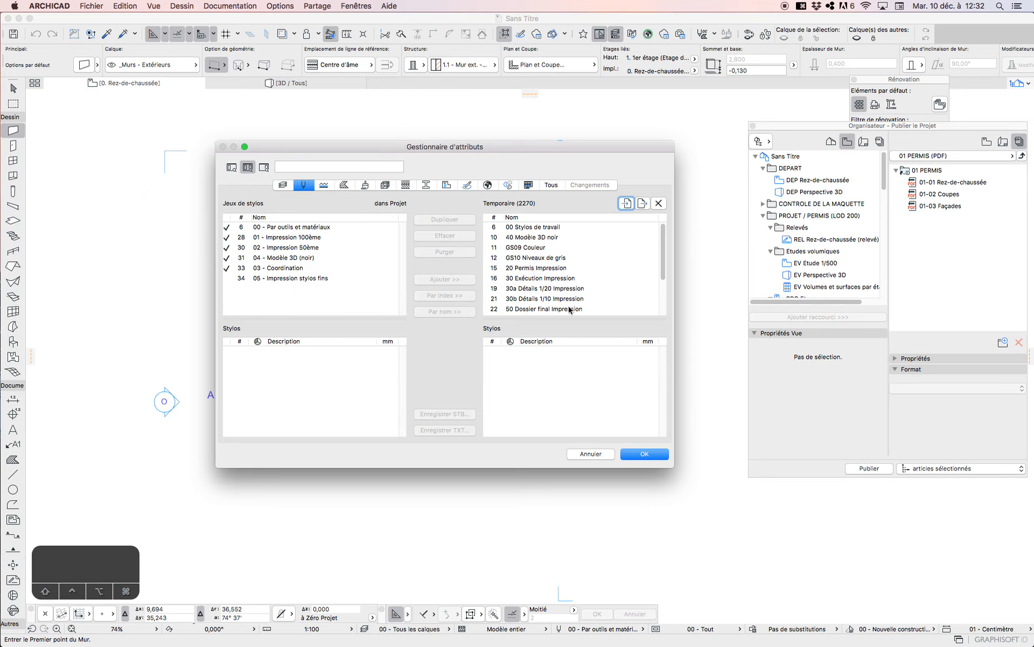
{"action": "scroll", "coordinate": [582, 272], "scroll_direction": "down", "scroll_amount": 3}
{"action": "scroll", "coordinate": [593, 291], "scroll_direction": "up", "scroll_amount": 3}
{"action": "scroll", "coordinate": [599, 290], "scroll_direction": "down", "scroll_amount": 2}
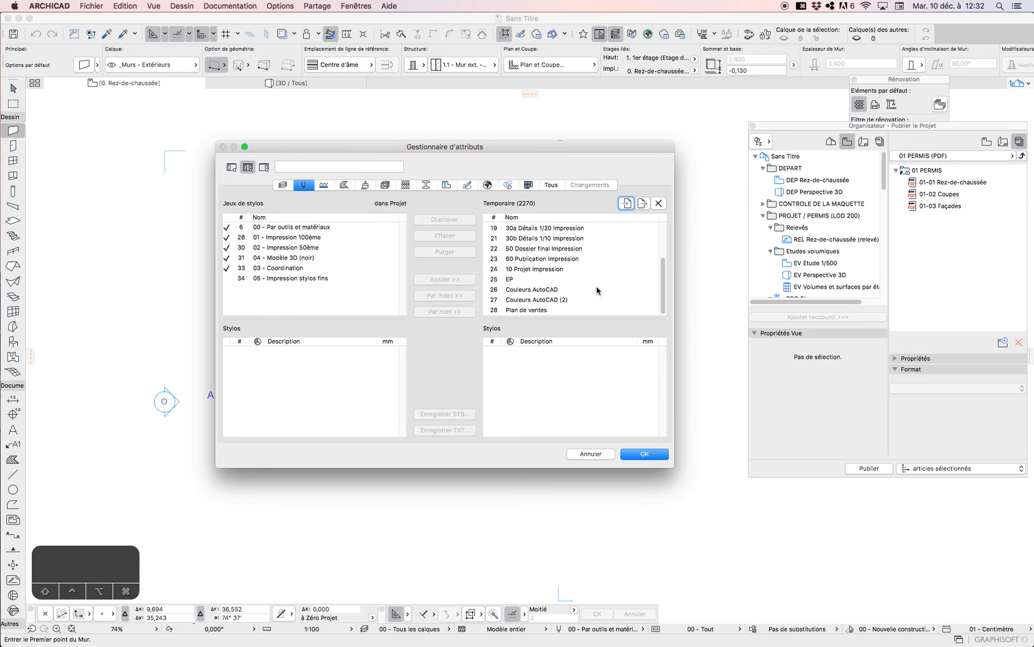
{"action": "double_click", "coordinate": [533, 310]}
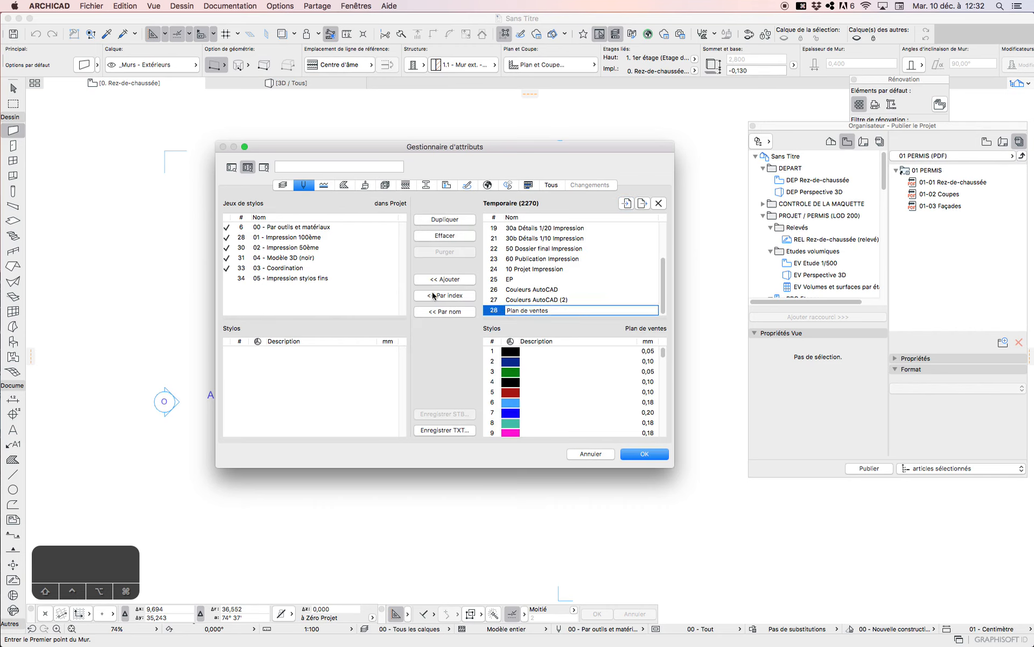
{"action": "left_click", "coordinate": [445, 279]}
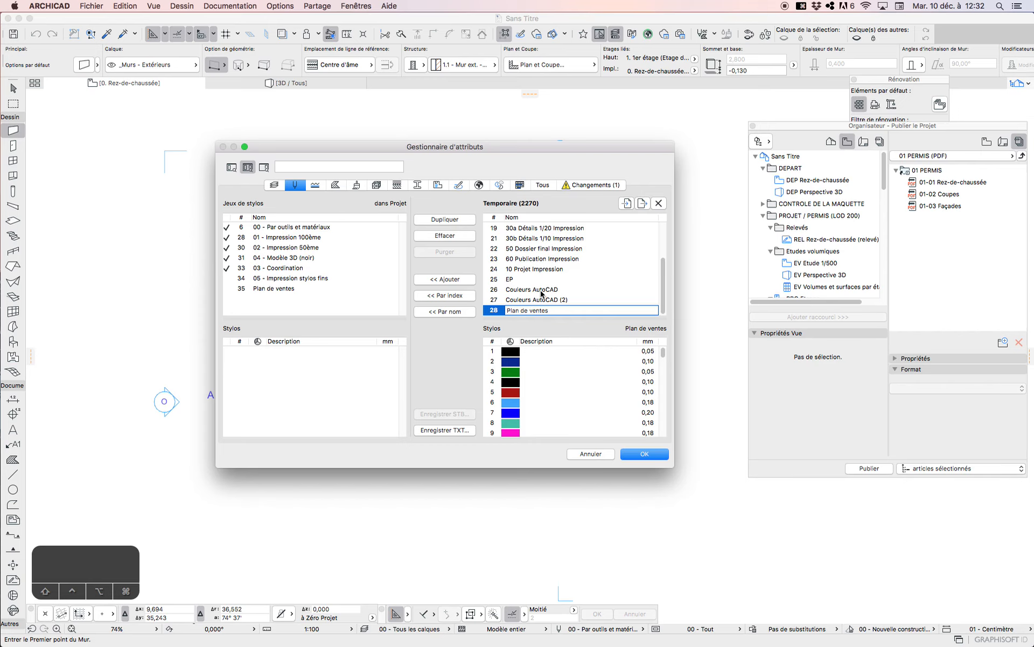
{"action": "left_click", "coordinate": [302, 289]}
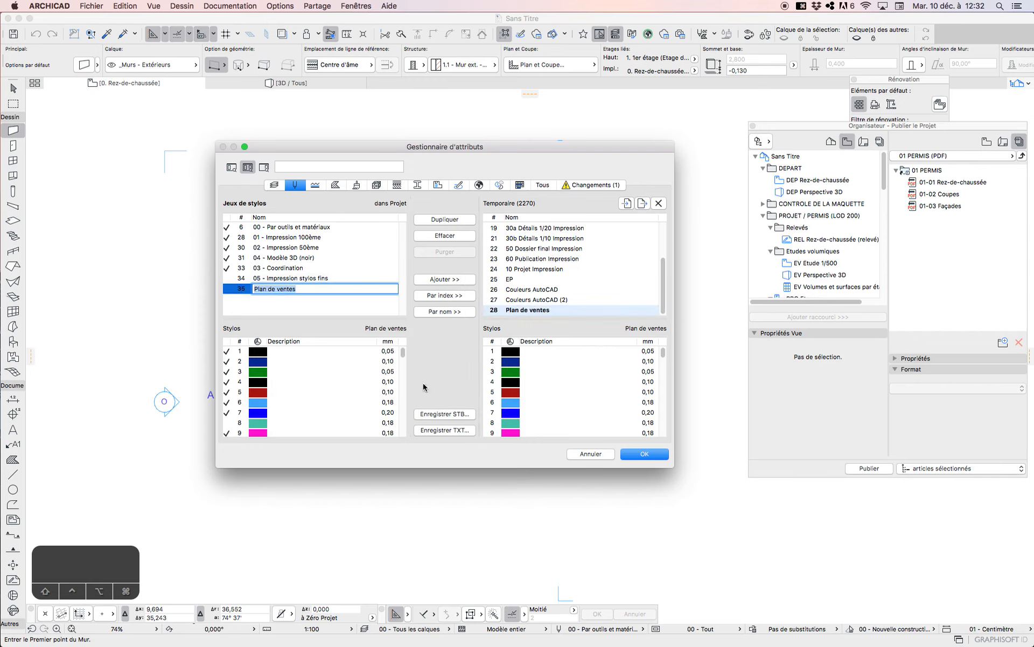
{"action": "scroll", "coordinate": [545, 392], "scroll_direction": "down", "scroll_amount": 20}
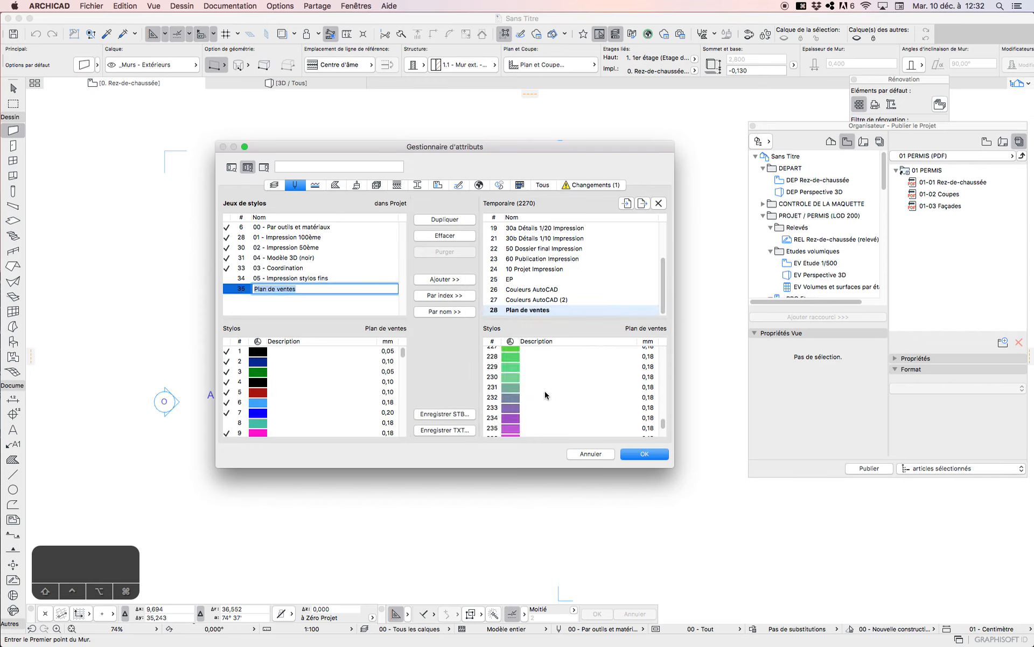
{"action": "scroll", "coordinate": [545, 390], "scroll_direction": "up", "scroll_amount": 20}
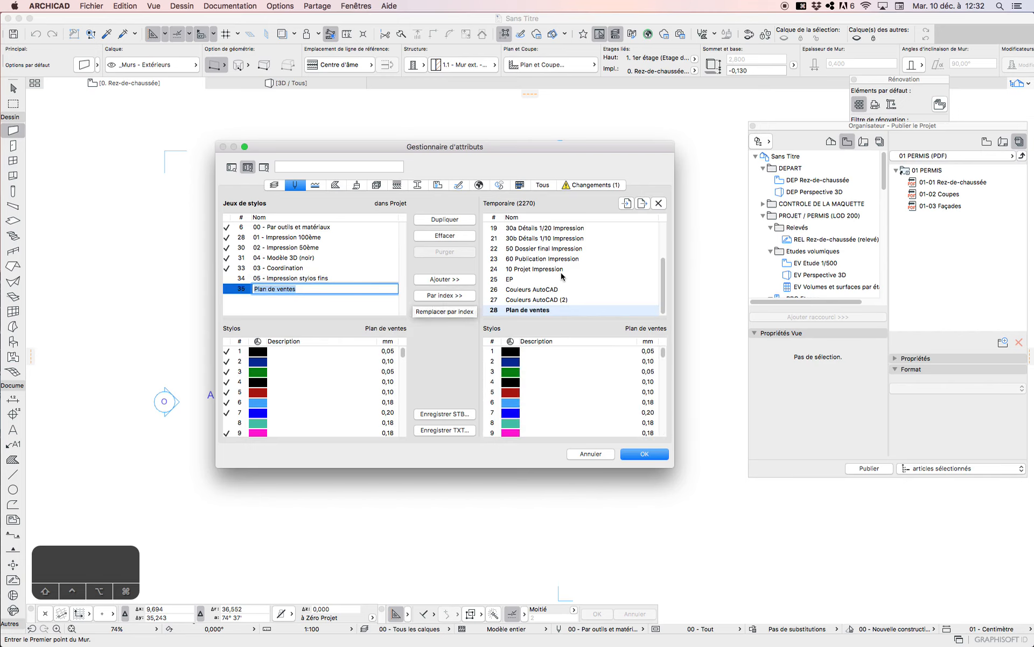
Step: Add the 0 GAZ line type from the loaded file to the project's line types
{"action": "left_click", "coordinate": [315, 185]}
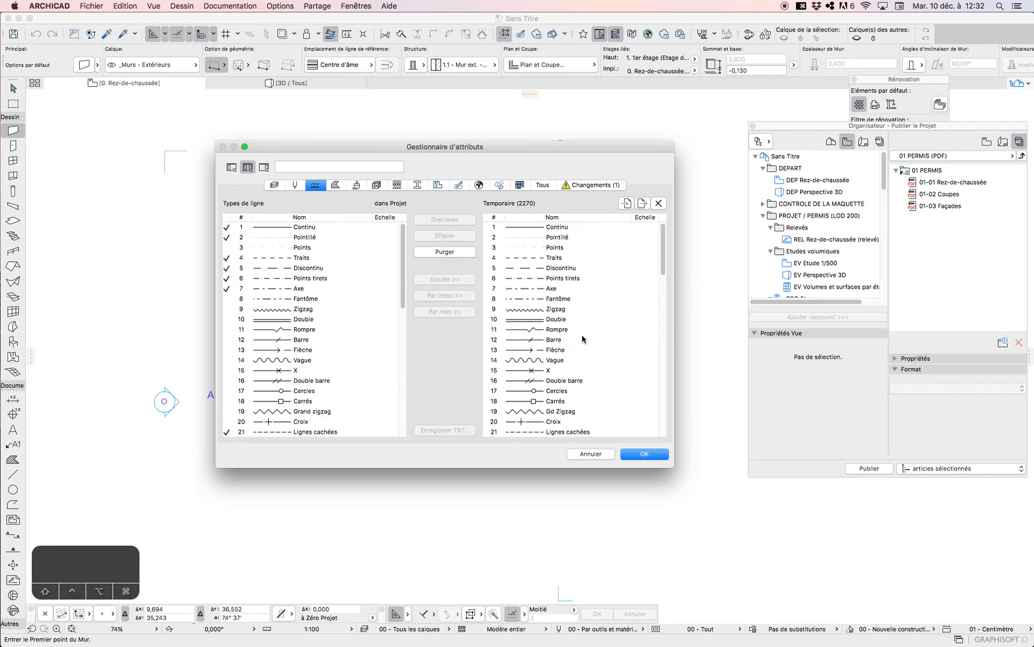
{"action": "scroll", "coordinate": [582, 336], "scroll_direction": "down", "scroll_amount": 10}
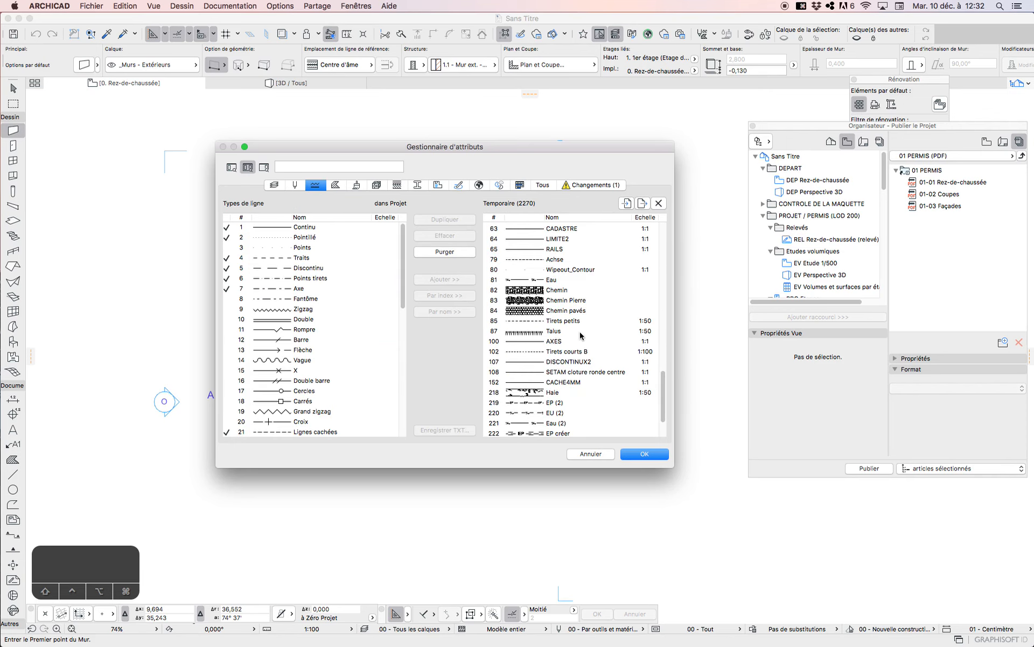
{"action": "scroll", "coordinate": [581, 335], "scroll_direction": "down", "scroll_amount": 2}
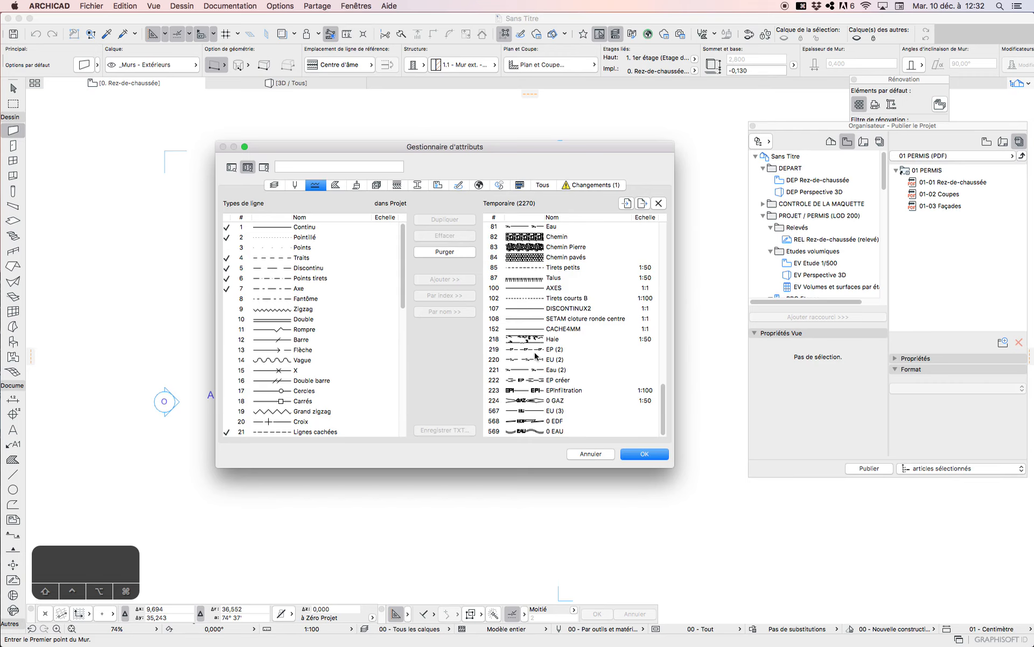
{"action": "scroll", "coordinate": [302, 359], "scroll_direction": "down", "scroll_amount": 10}
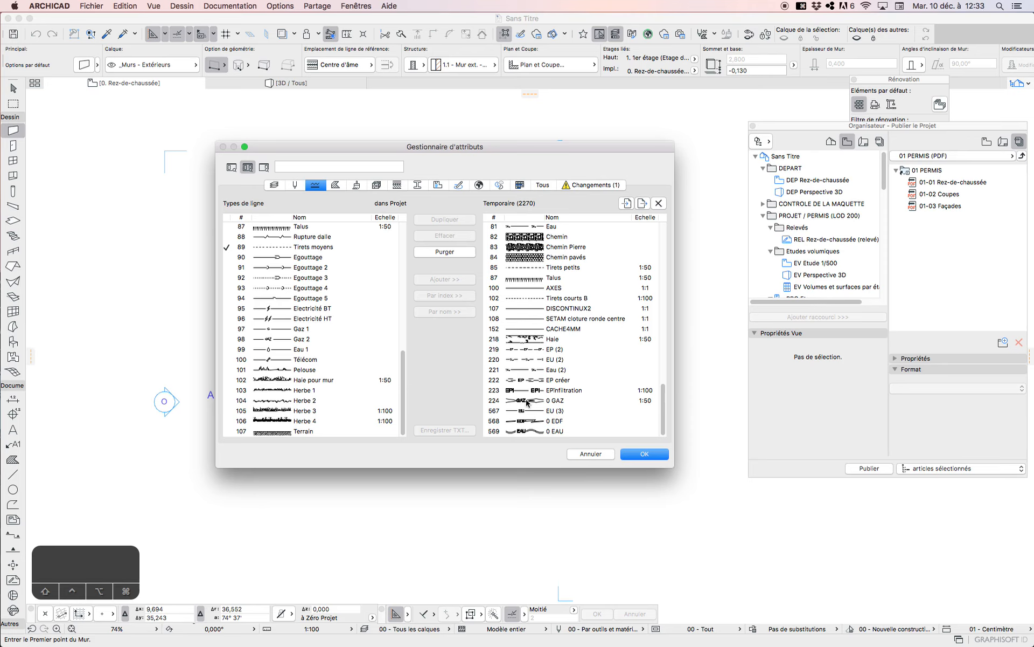
{"action": "left_click", "coordinate": [570, 403]}
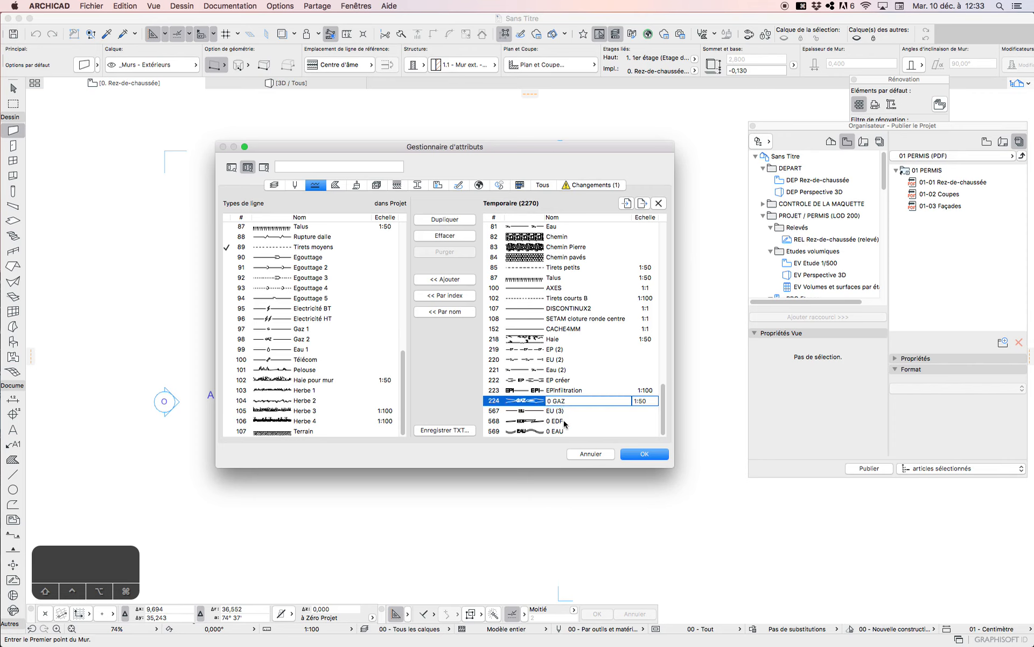
{"action": "left_click", "coordinate": [461, 280]}
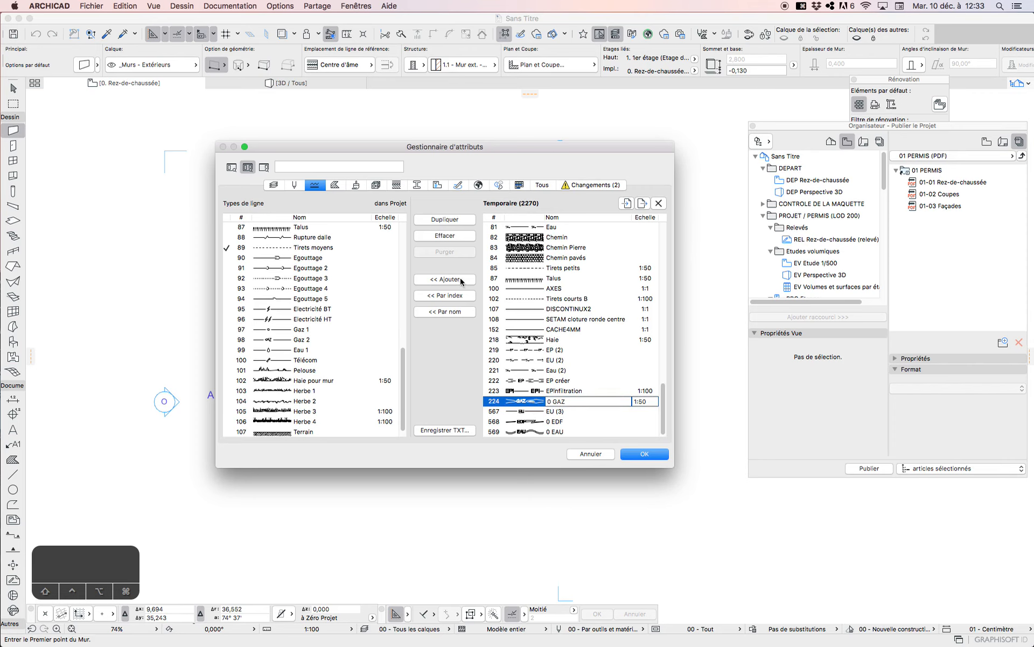
Step: Add the 0 EDF and 0 EAU line types from the loaded file to the project's line types
{"action": "left_click", "coordinate": [539, 422]}
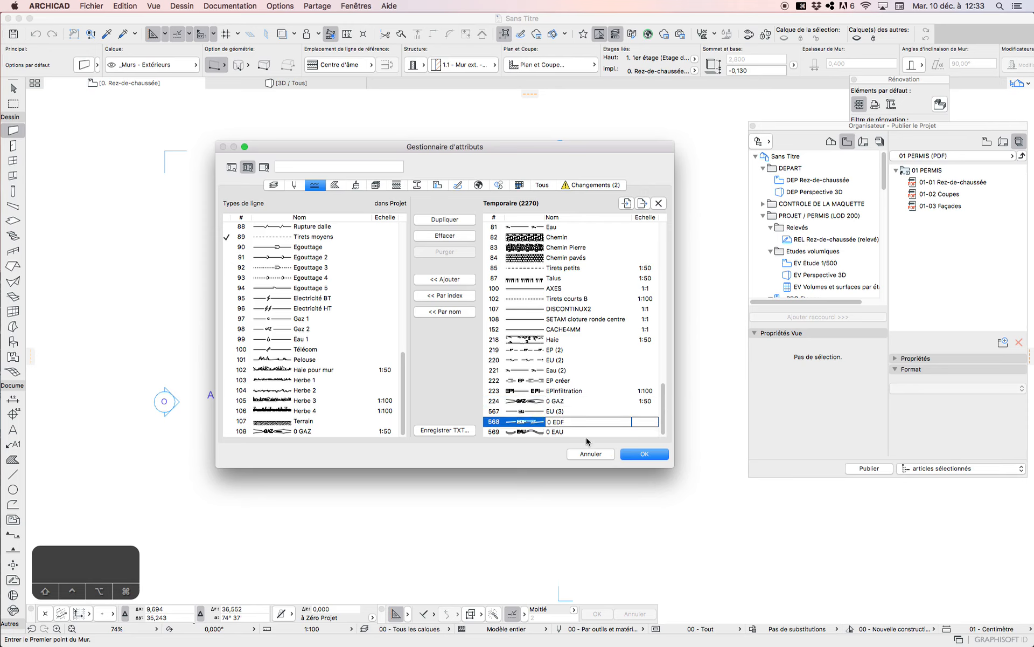
{"action": "left_click", "coordinate": [451, 279]}
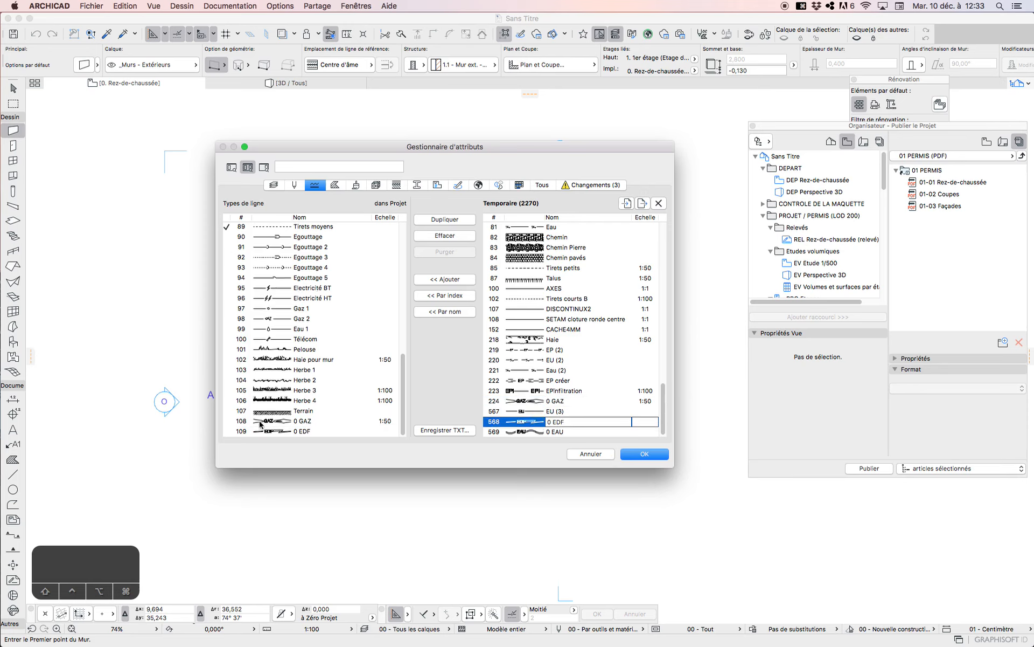
{"action": "left_click", "coordinate": [537, 432]}
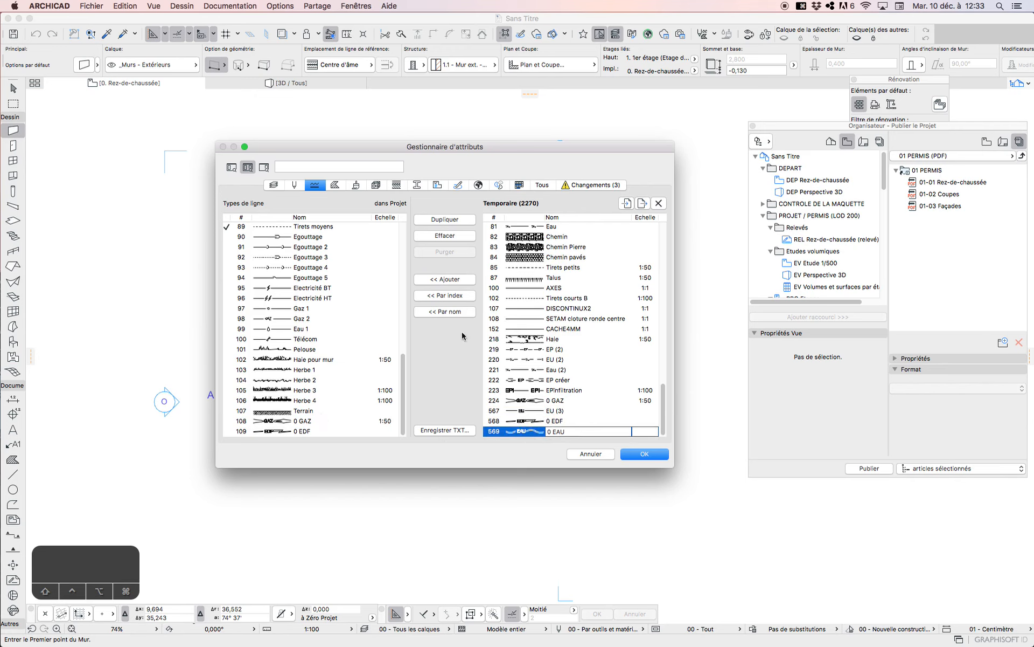
{"action": "left_click", "coordinate": [456, 281]}
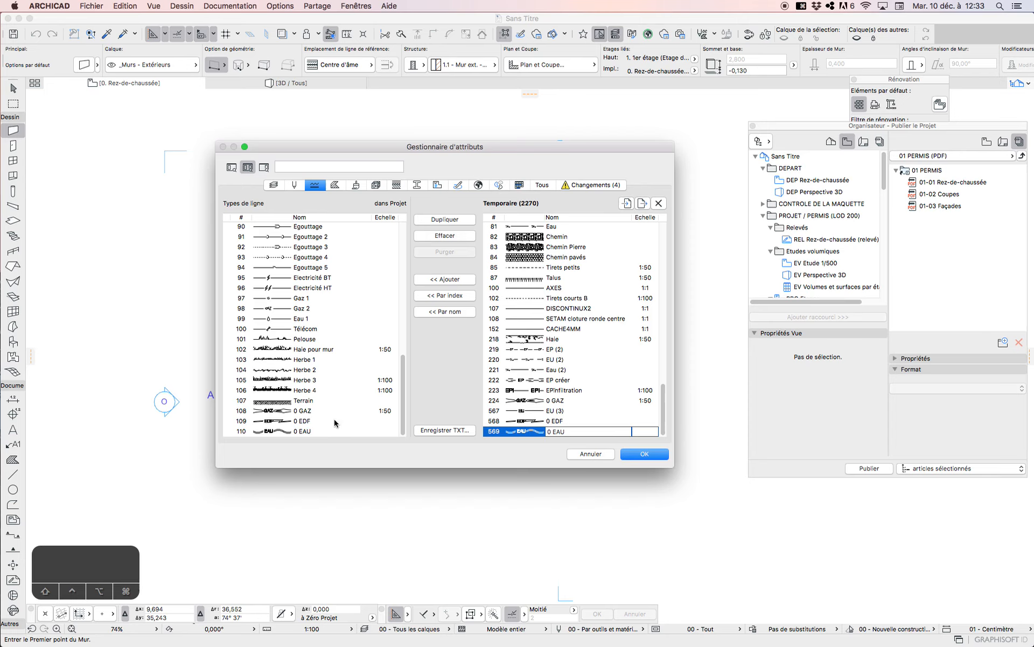
{"action": "scroll", "coordinate": [535, 345], "scroll_direction": "up", "scroll_amount": 1}
{"action": "scroll", "coordinate": [536, 345], "scroll_direction": "up", "scroll_amount": 15}
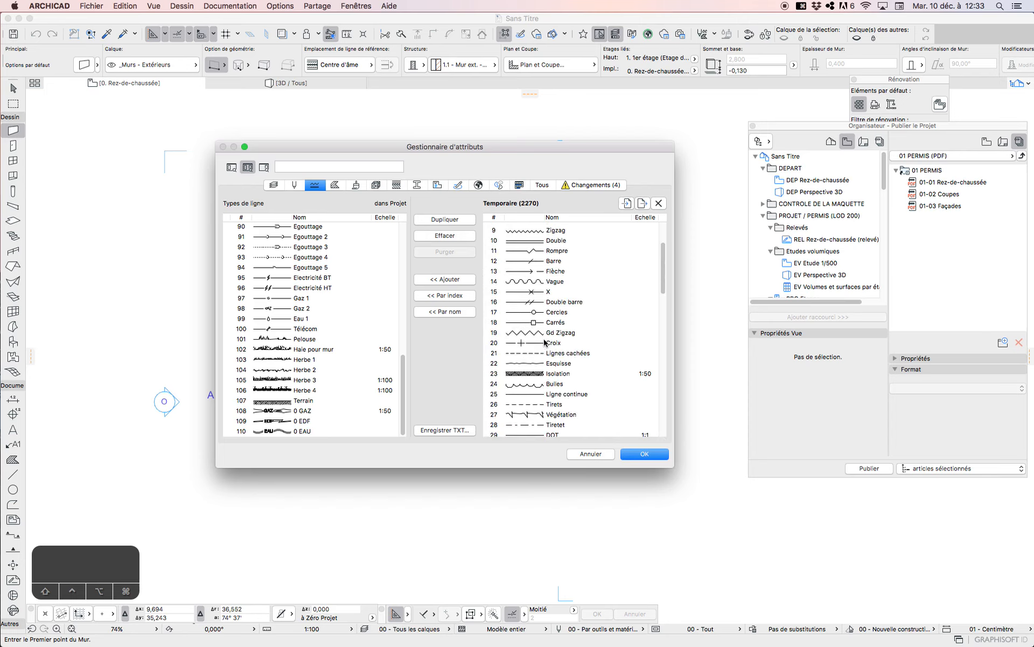
Step: Compare the project's line types and fill patterns with those of the loaded file
{"action": "scroll", "coordinate": [334, 351], "scroll_direction": "up", "scroll_amount": 10}
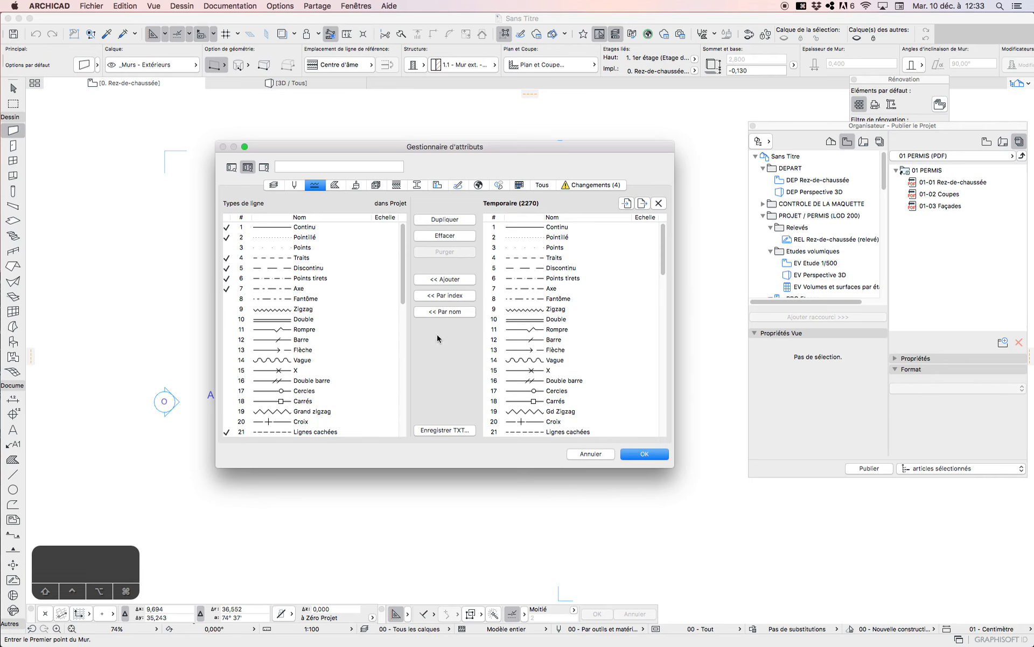
{"action": "scroll", "coordinate": [555, 380], "scroll_direction": "down", "scroll_amount": 10}
{"action": "scroll", "coordinate": [351, 356], "scroll_direction": "down", "scroll_amount": 10}
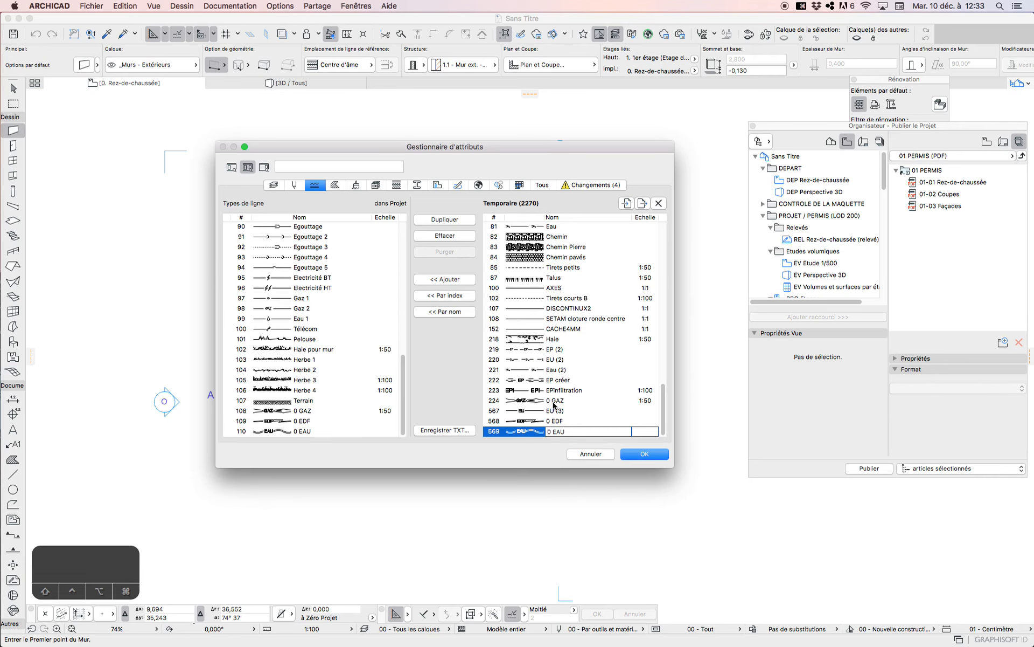
{"action": "left_click", "coordinate": [335, 186]}
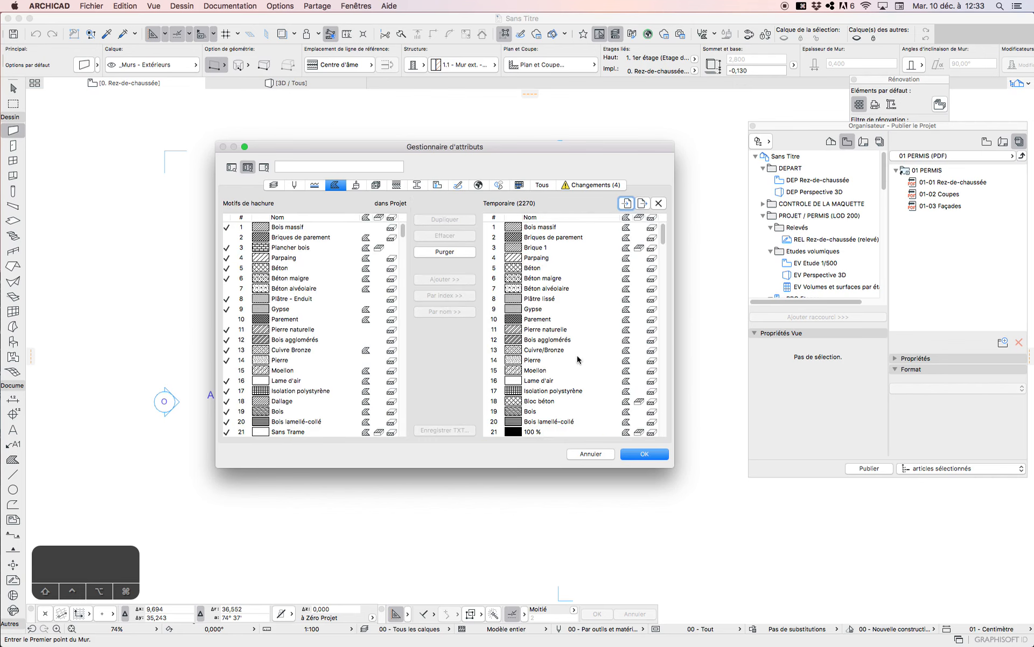
{"action": "scroll", "coordinate": [578, 359], "scroll_direction": "down", "scroll_amount": 3}
{"action": "scroll", "coordinate": [310, 323], "scroll_direction": "down", "scroll_amount": 4}
{"action": "scroll", "coordinate": [586, 291], "scroll_direction": "down", "scroll_amount": 20}
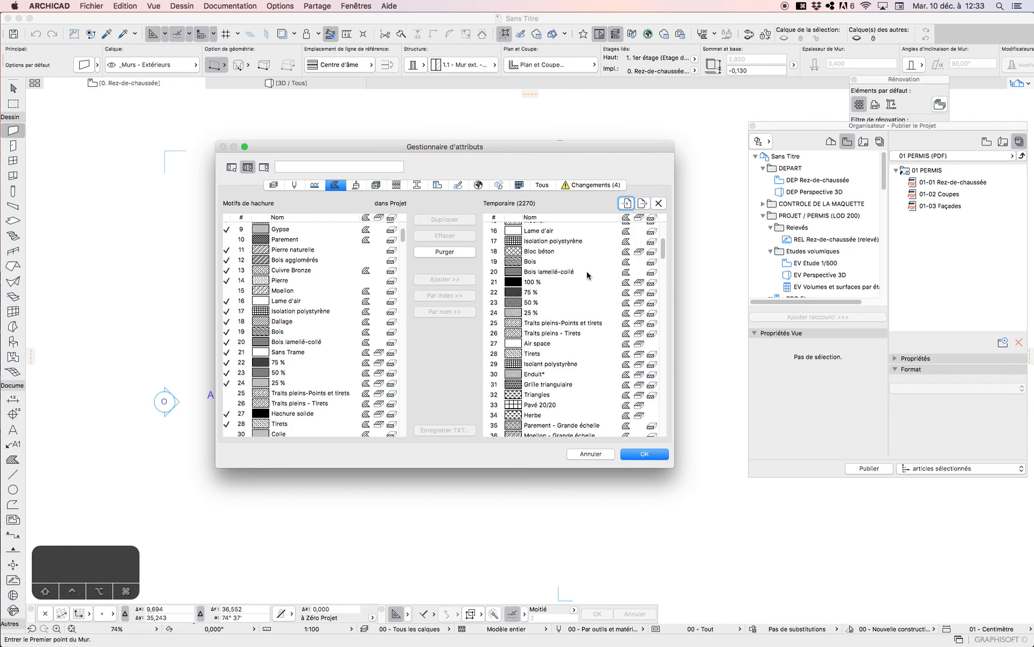
{"action": "scroll", "coordinate": [589, 308], "scroll_direction": "down", "scroll_amount": 10}
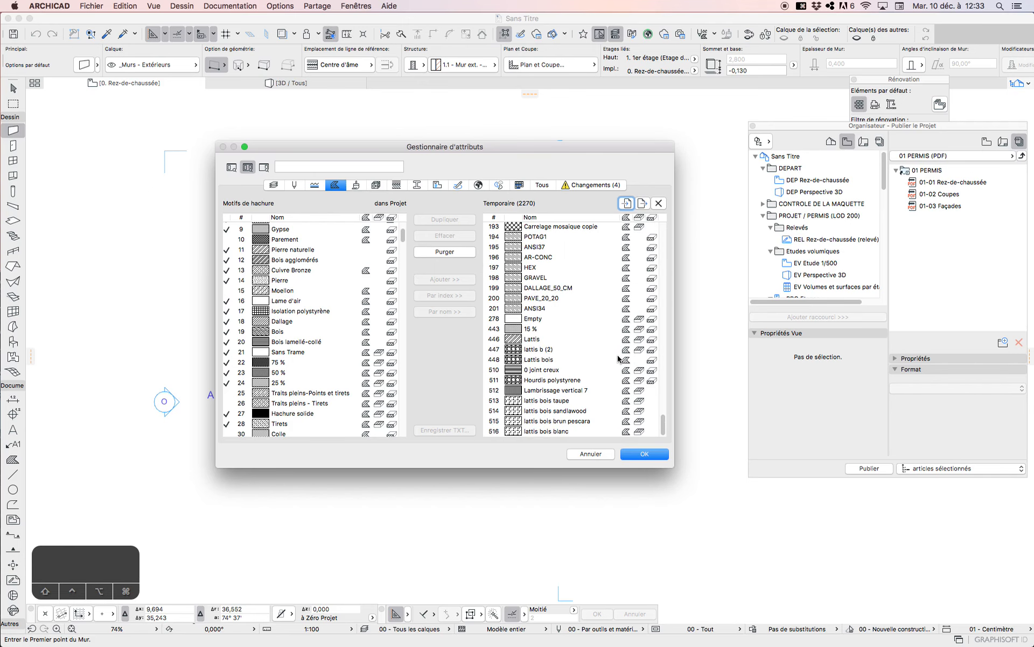
{"action": "scroll", "coordinate": [603, 380], "scroll_direction": "up", "scroll_amount": 3}
{"action": "scroll", "coordinate": [605, 375], "scroll_direction": "down", "scroll_amount": 3}
{"action": "scroll", "coordinate": [341, 313], "scroll_direction": "down", "scroll_amount": 20}
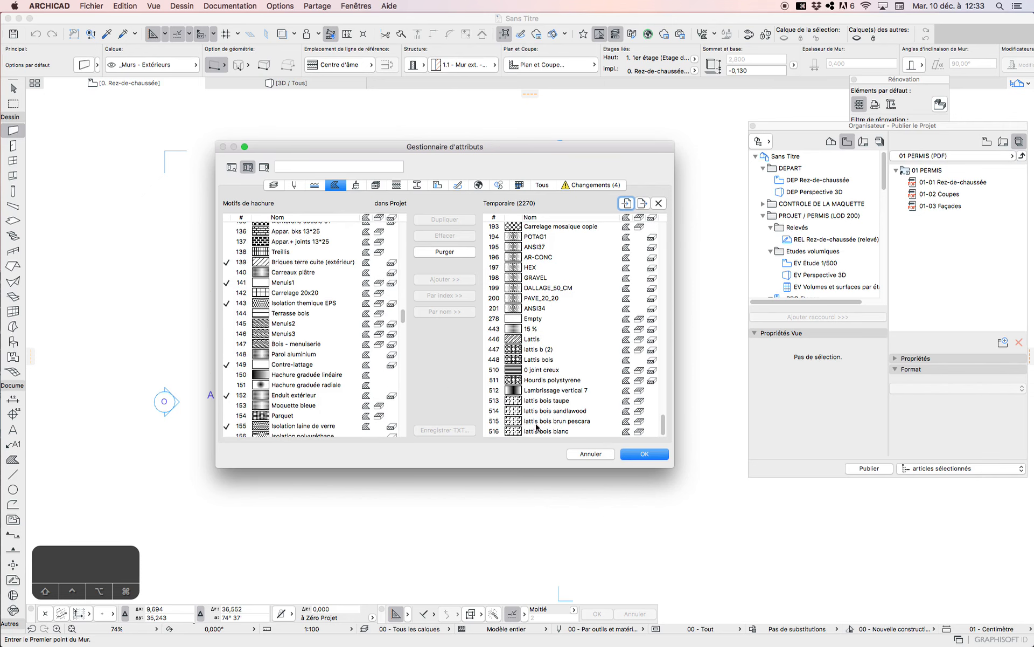
Step: Add the lattis bois taupe fill pattern from the loaded file to the end of the project's fill patterns
{"action": "double_click", "coordinate": [542, 400]}
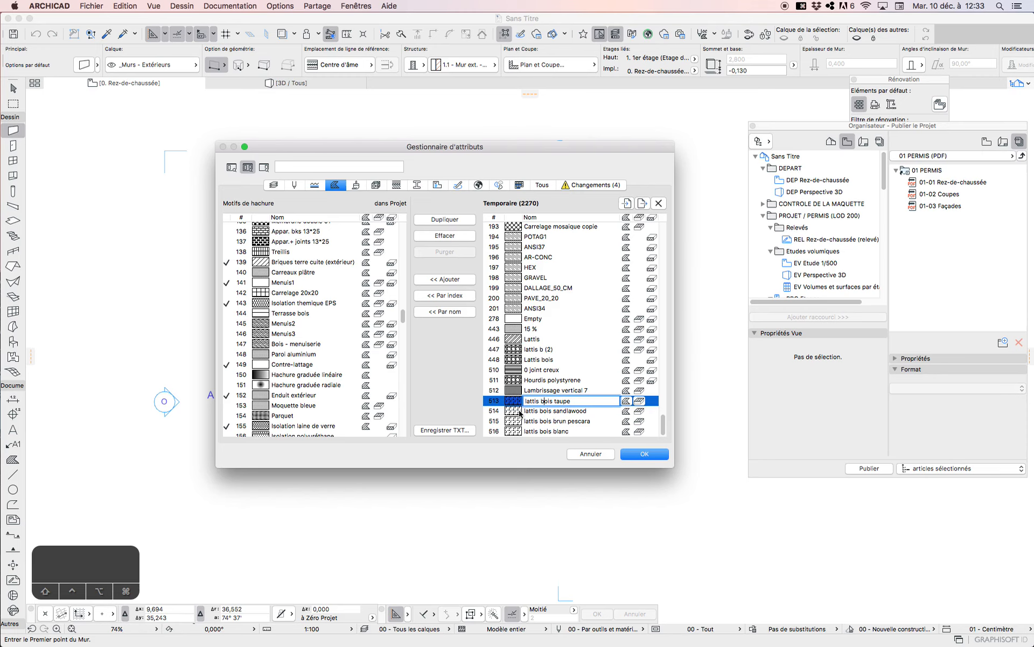
{"action": "scroll", "coordinate": [549, 360], "scroll_direction": "up", "scroll_amount": 10}
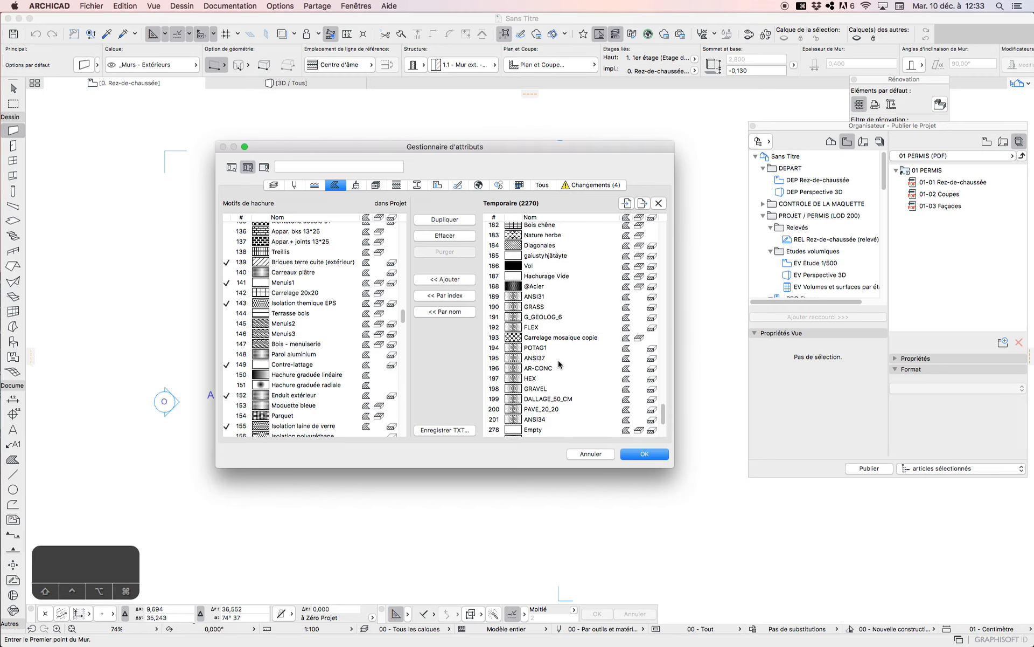
{"action": "scroll", "coordinate": [573, 368], "scroll_direction": "up", "scroll_amount": 20}
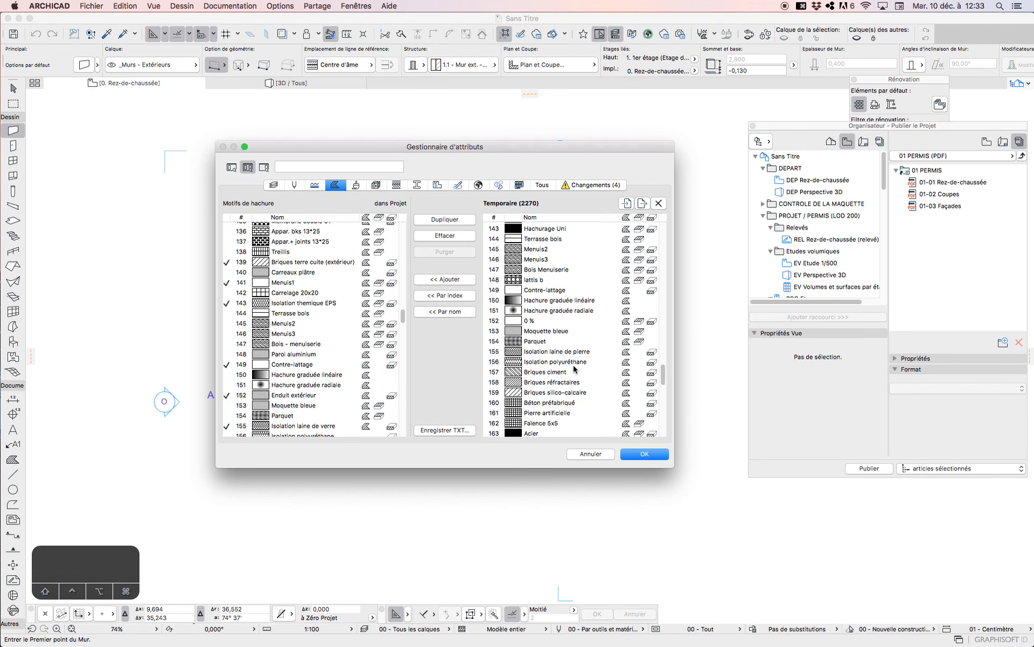
{"action": "scroll", "coordinate": [573, 368], "scroll_direction": "up", "scroll_amount": 15}
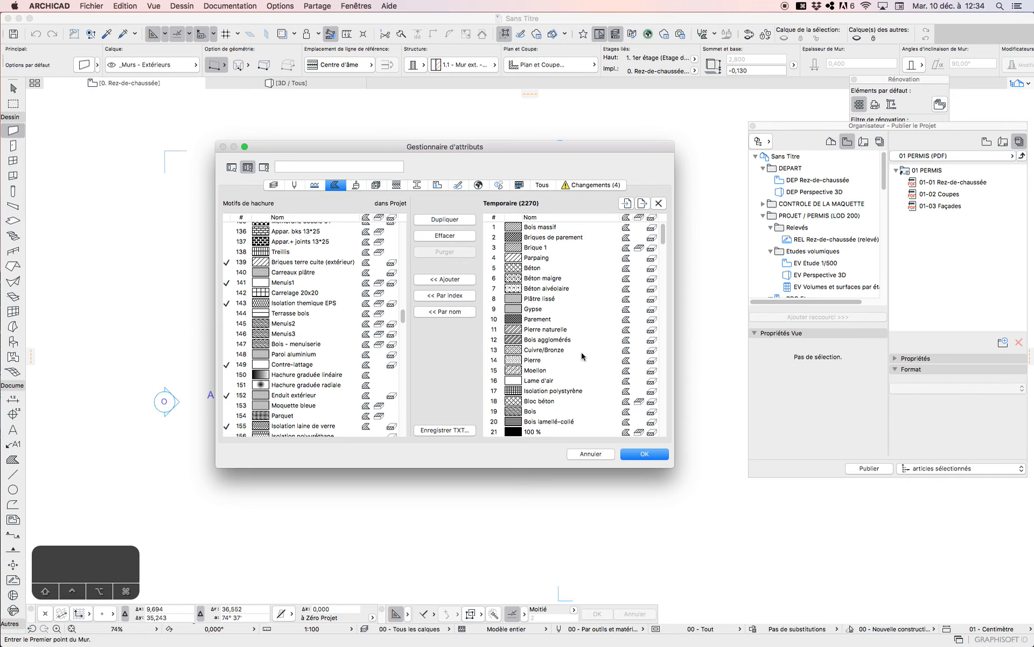
{"action": "scroll", "coordinate": [582, 356], "scroll_direction": "down", "scroll_amount": 15}
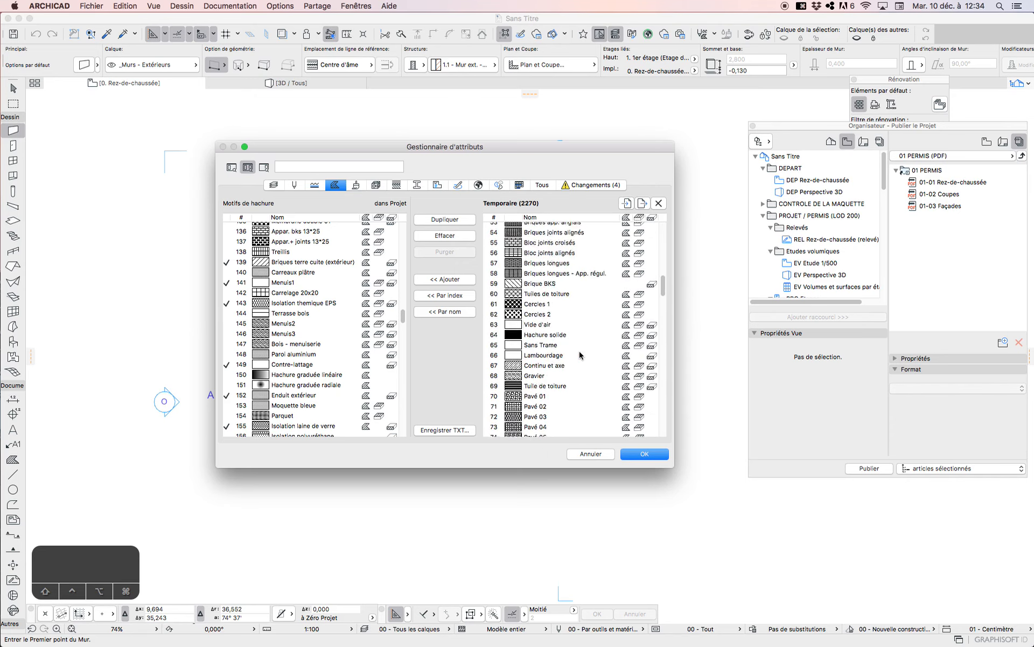
{"action": "scroll", "coordinate": [580, 355], "scroll_direction": "down", "scroll_amount": 20}
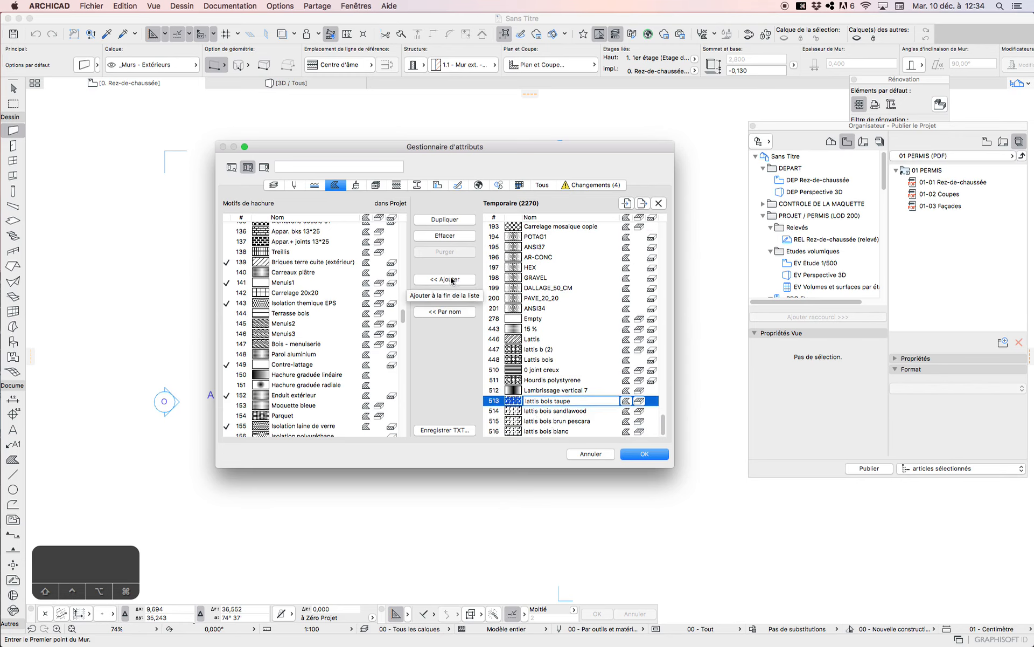
{"action": "left_click", "coordinate": [451, 280]}
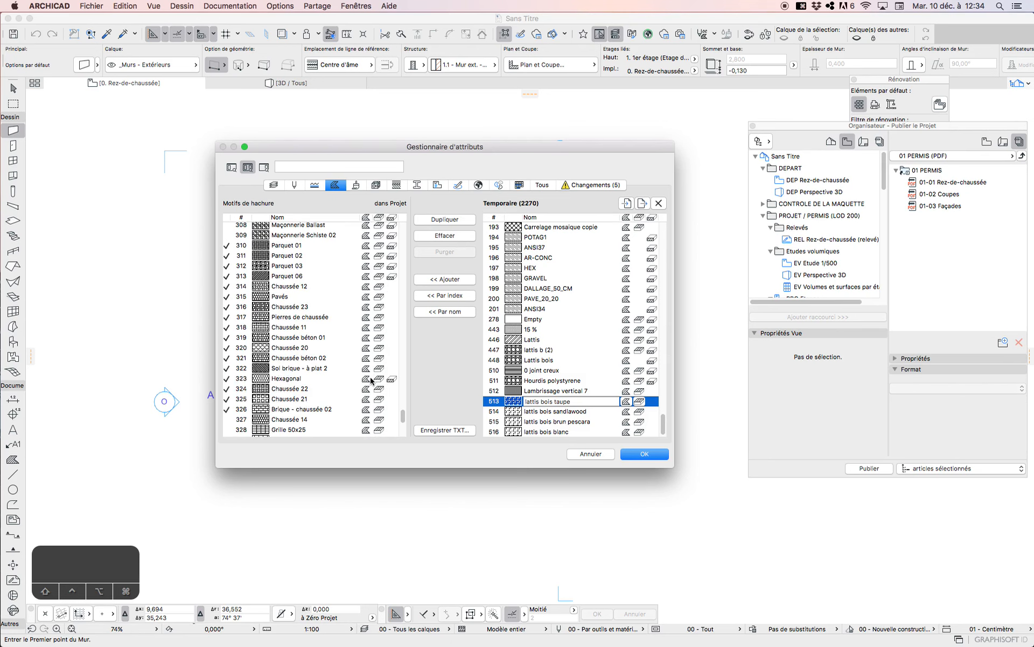
Step: Add the Mur:iso12+maxibrique20 composite with all its associated attributes to the project, and apply all pending attribute changes
{"action": "left_click", "coordinate": [357, 186]}
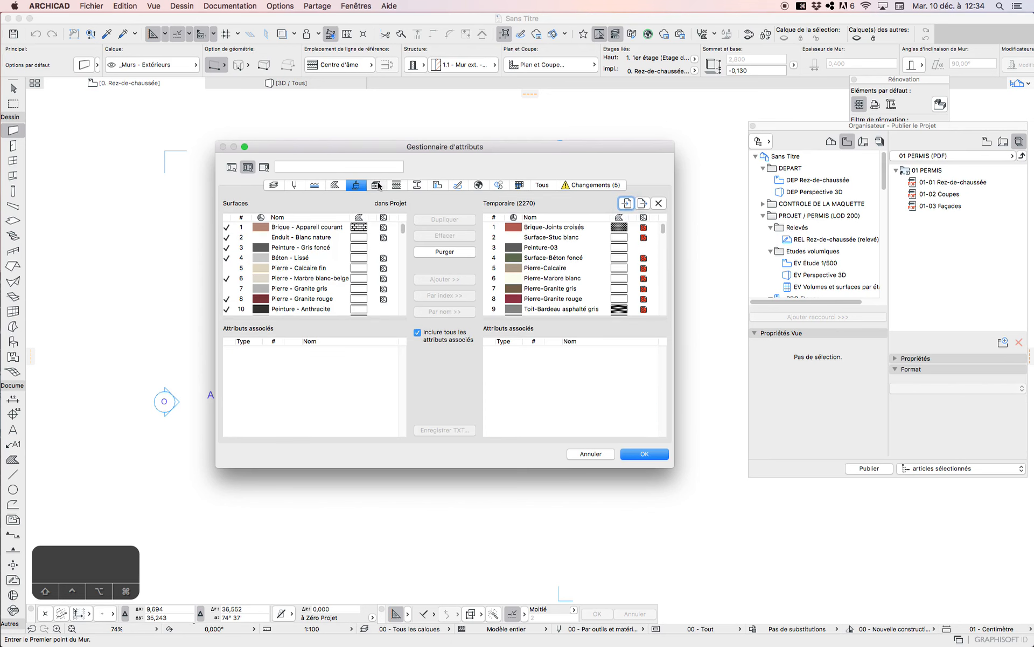
{"action": "left_click", "coordinate": [377, 185]}
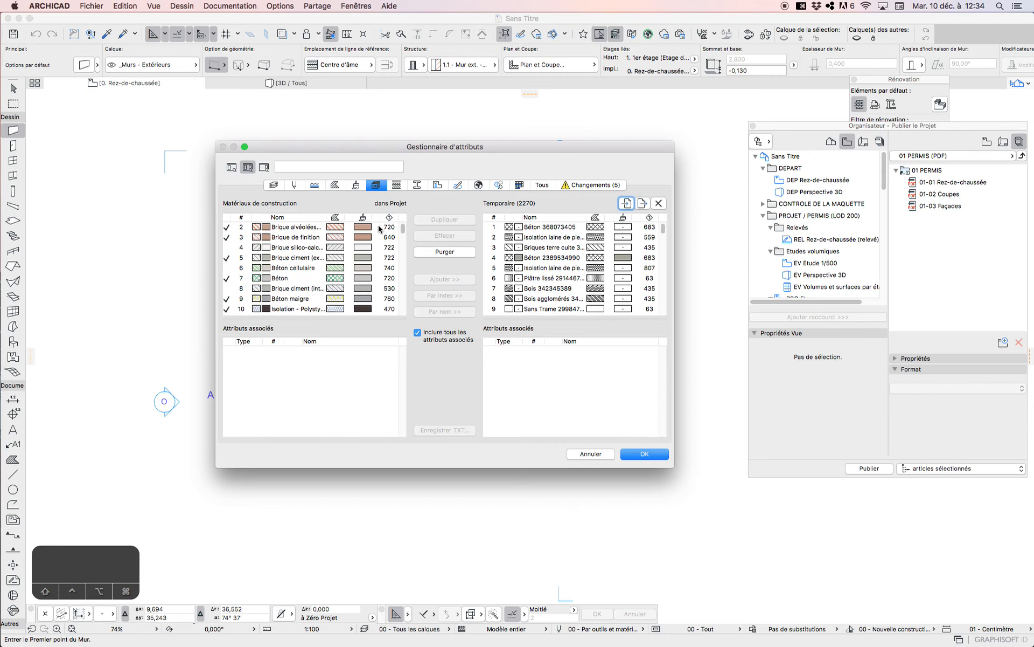
{"action": "left_click", "coordinate": [396, 185]}
{"action": "scroll", "coordinate": [539, 269], "scroll_direction": "down", "scroll_amount": 20}
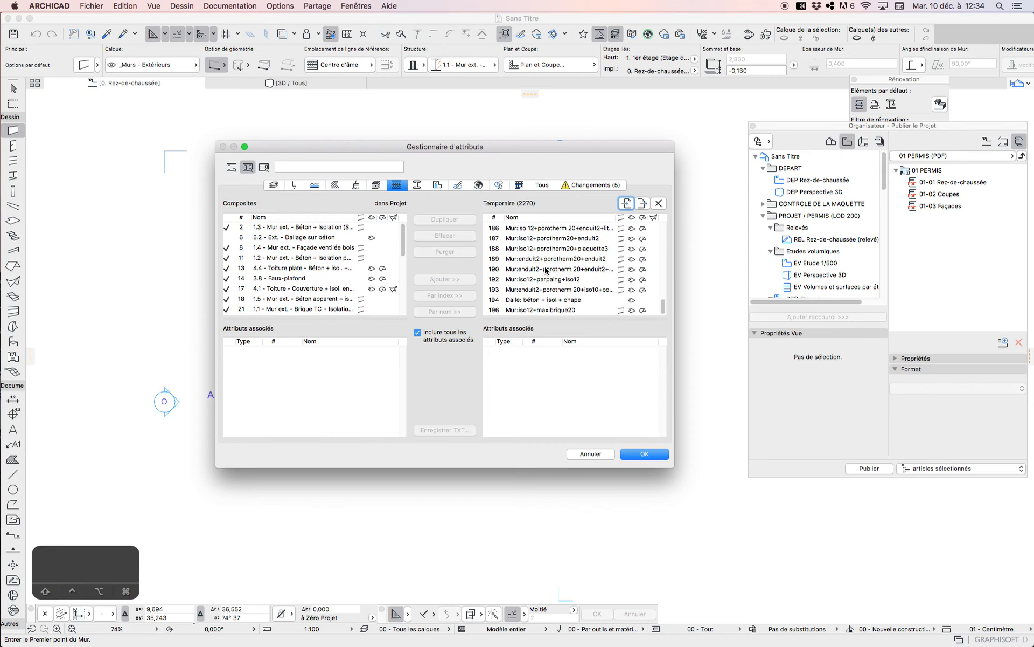
{"action": "scroll", "coordinate": [313, 301], "scroll_direction": "down", "scroll_amount": 15}
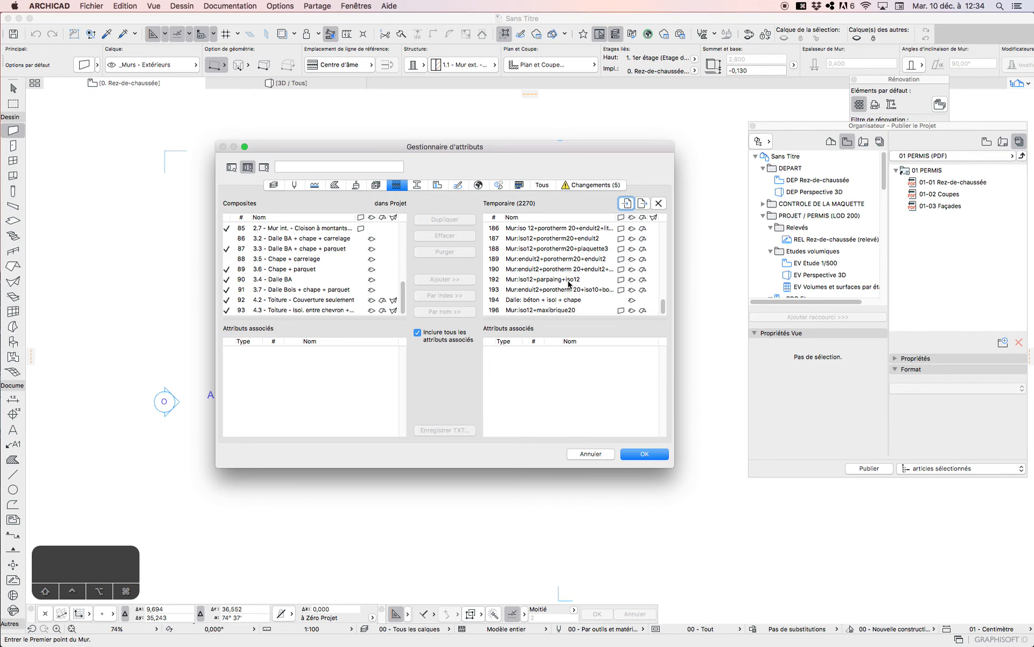
{"action": "left_click", "coordinate": [577, 312]}
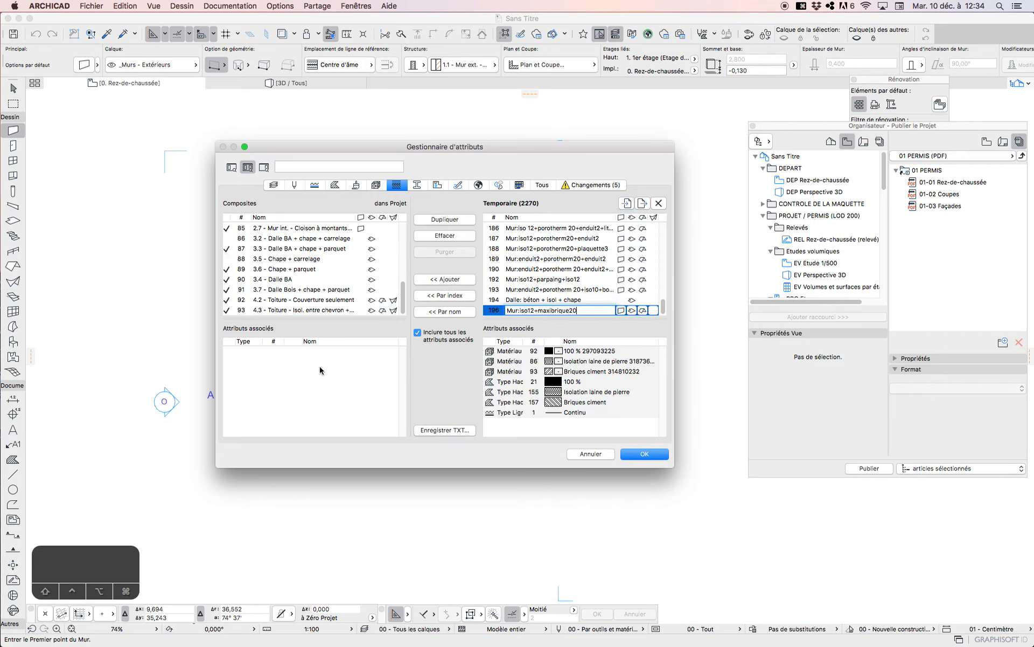
{"action": "left_click", "coordinate": [439, 280]}
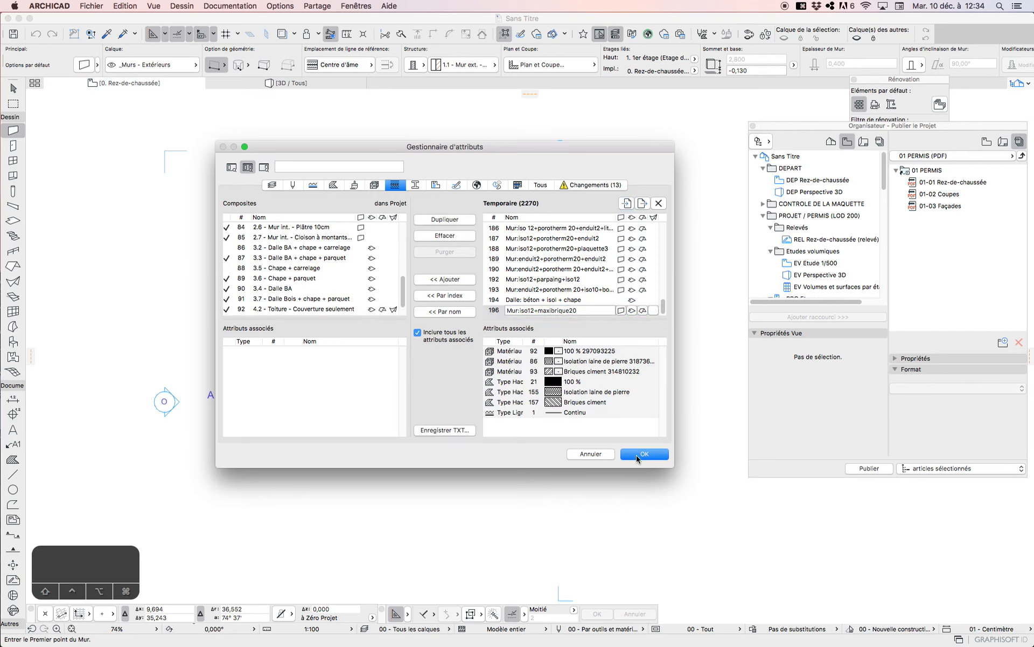
{"action": "left_click", "coordinate": [643, 458]}
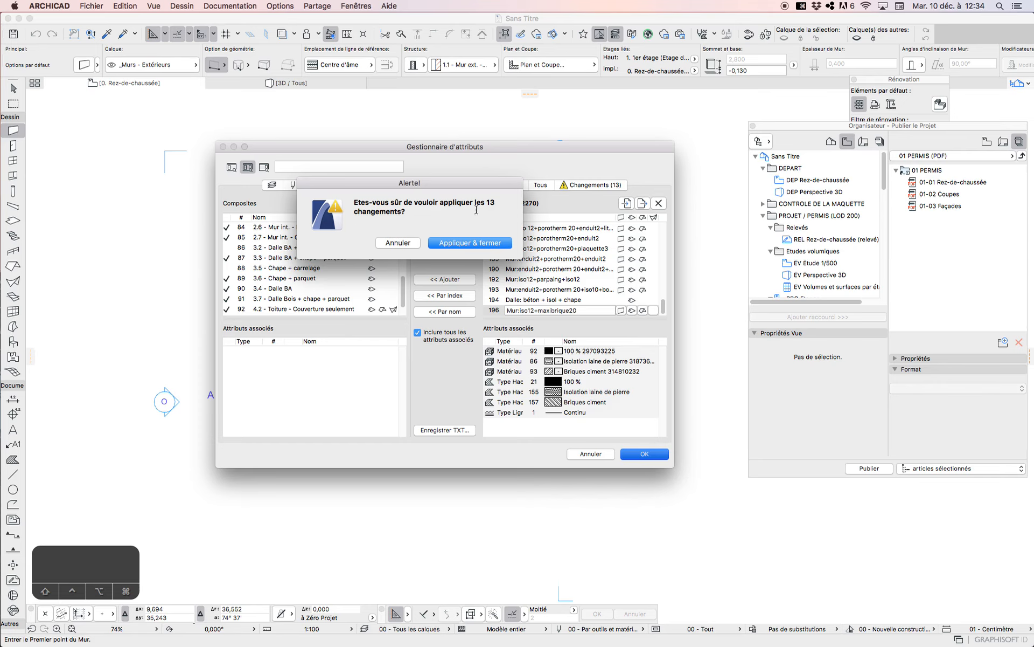
{"action": "left_click", "coordinate": [457, 244]}
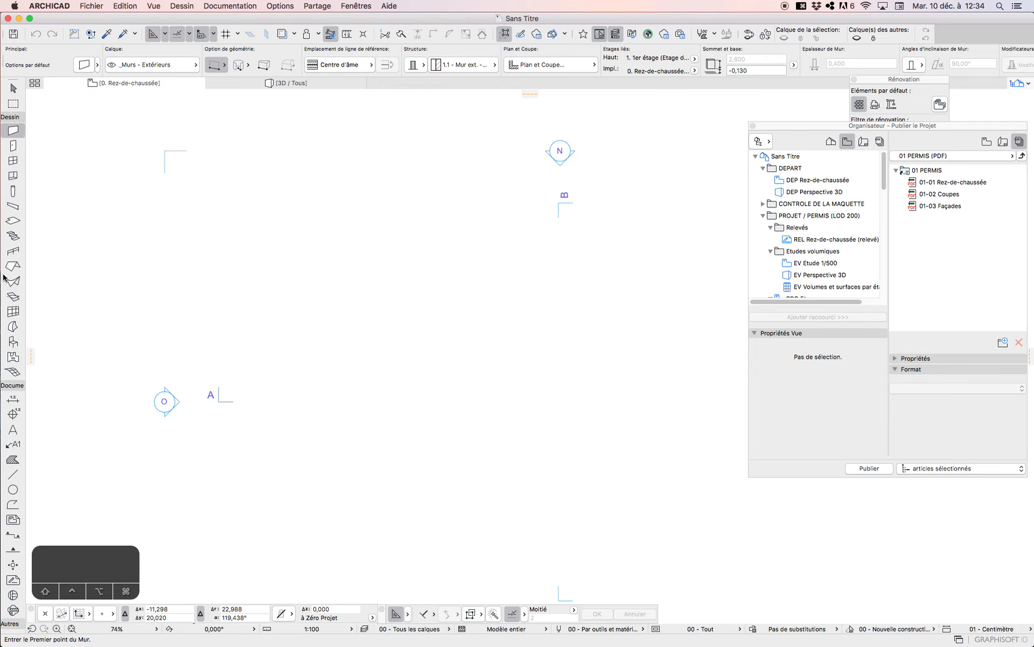
Step: Draw a long diagonal line across the ground floor plan with the 0 GAZ line type
{"action": "left_click", "coordinate": [13, 473]}
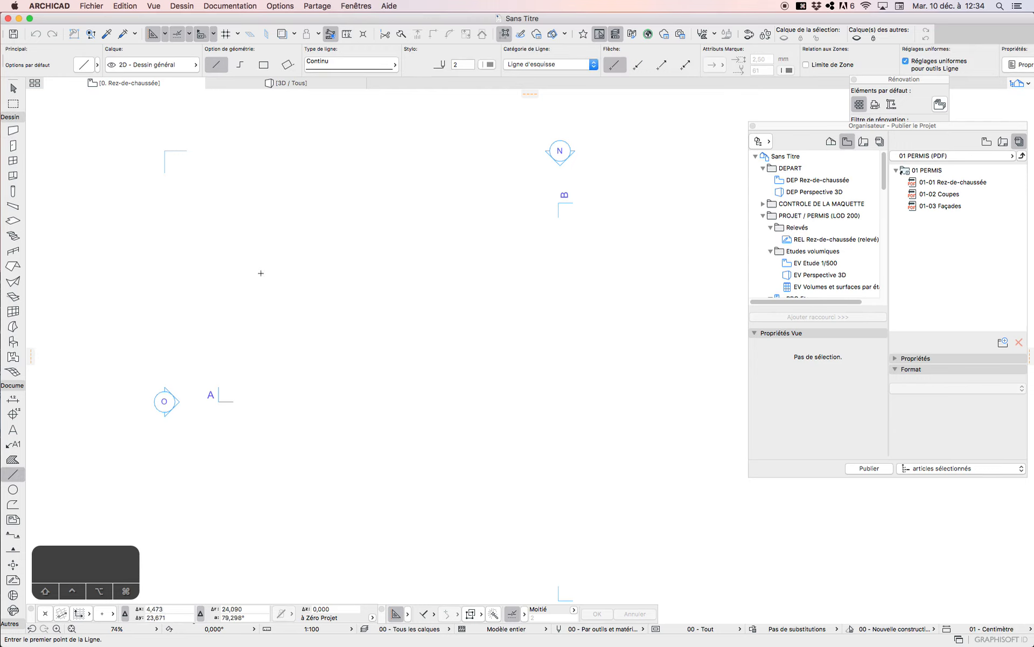
{"action": "left_click", "coordinate": [386, 65]}
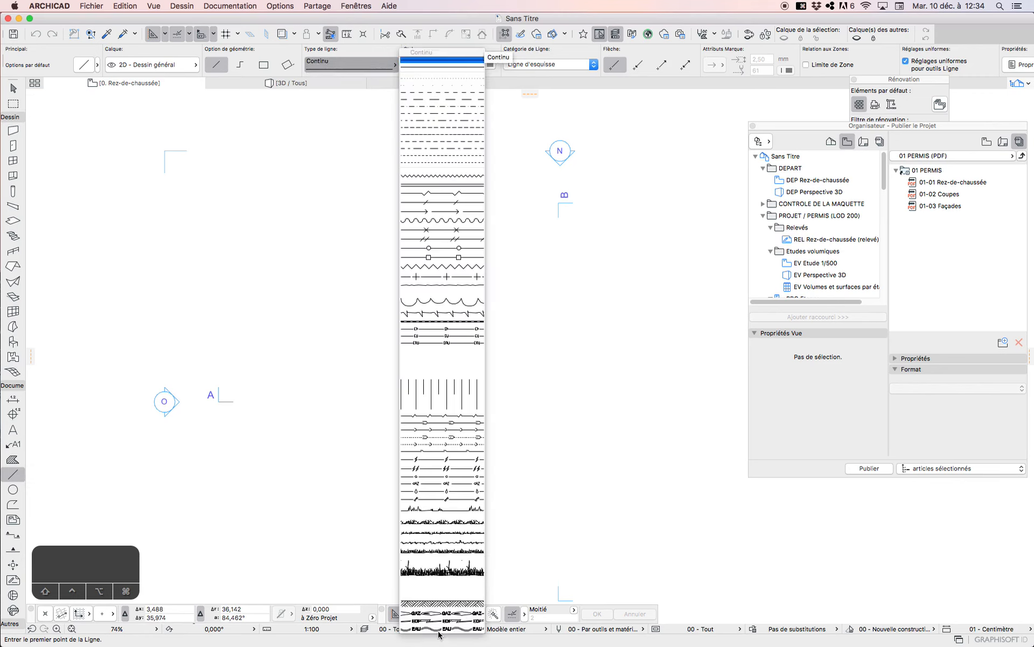
{"action": "left_click", "coordinate": [442, 613]}
{"action": "left_click", "coordinate": [222, 241]}
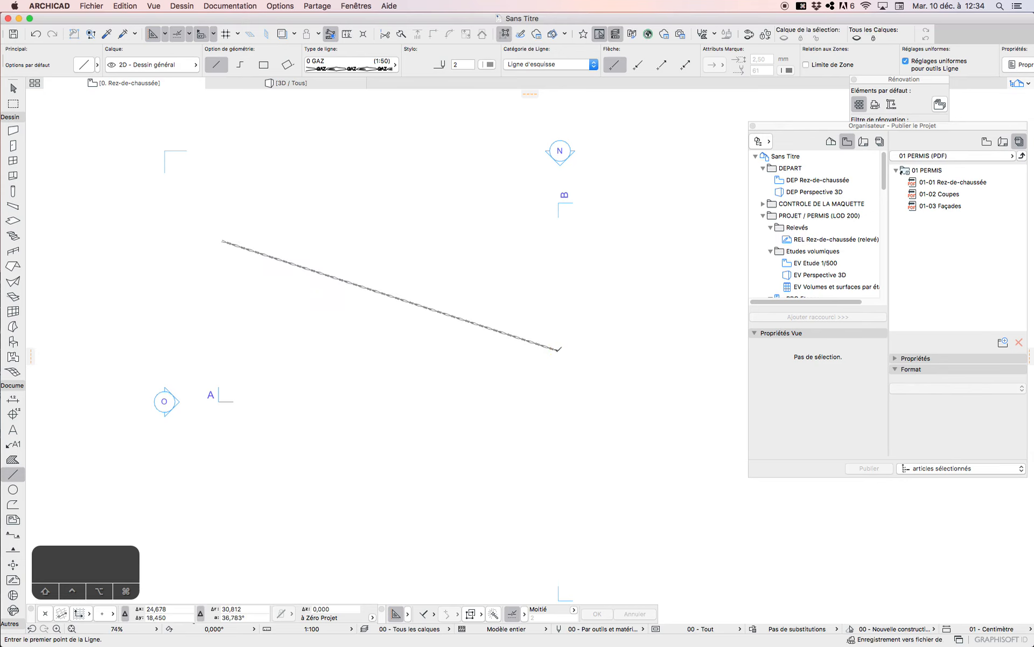
{"action": "left_click", "coordinate": [559, 351]}
{"action": "scroll", "coordinate": [526, 338], "scroll_direction": "up", "scroll_amount": 5}
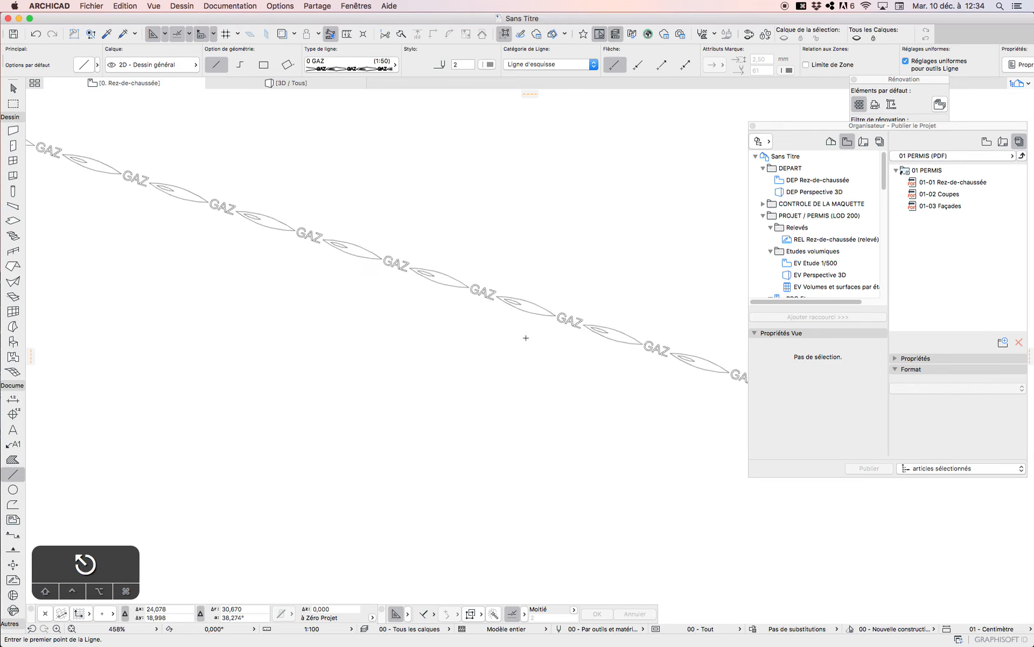
{"action": "scroll", "coordinate": [403, 351], "scroll_direction": "down", "scroll_amount": 2}
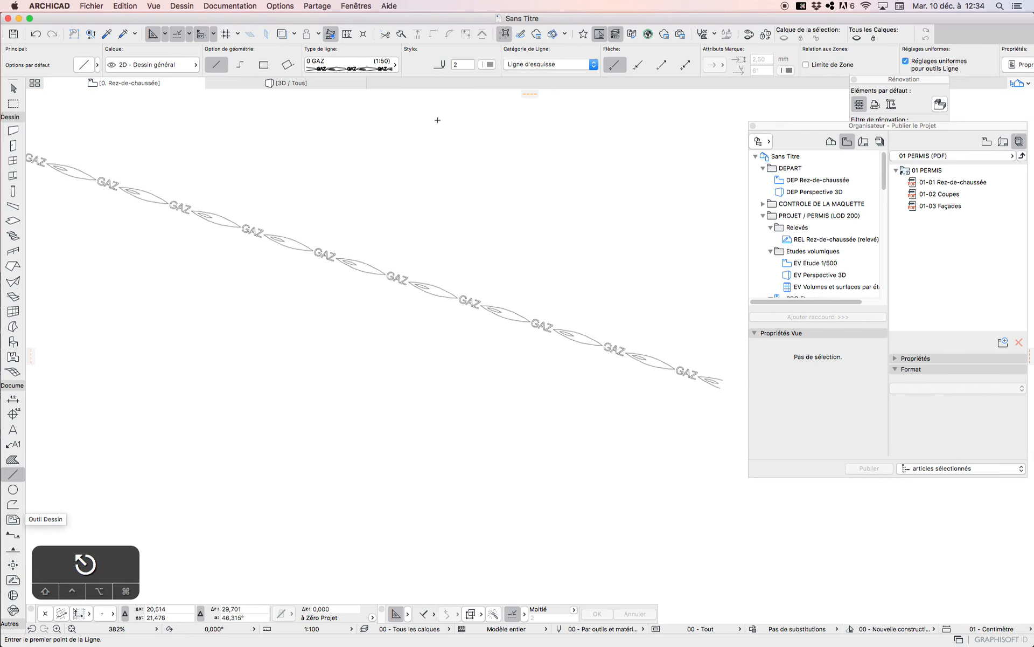
Step: Draw a line rising across the gas line with the 0 EDF line type
{"action": "left_click", "coordinate": [336, 66]}
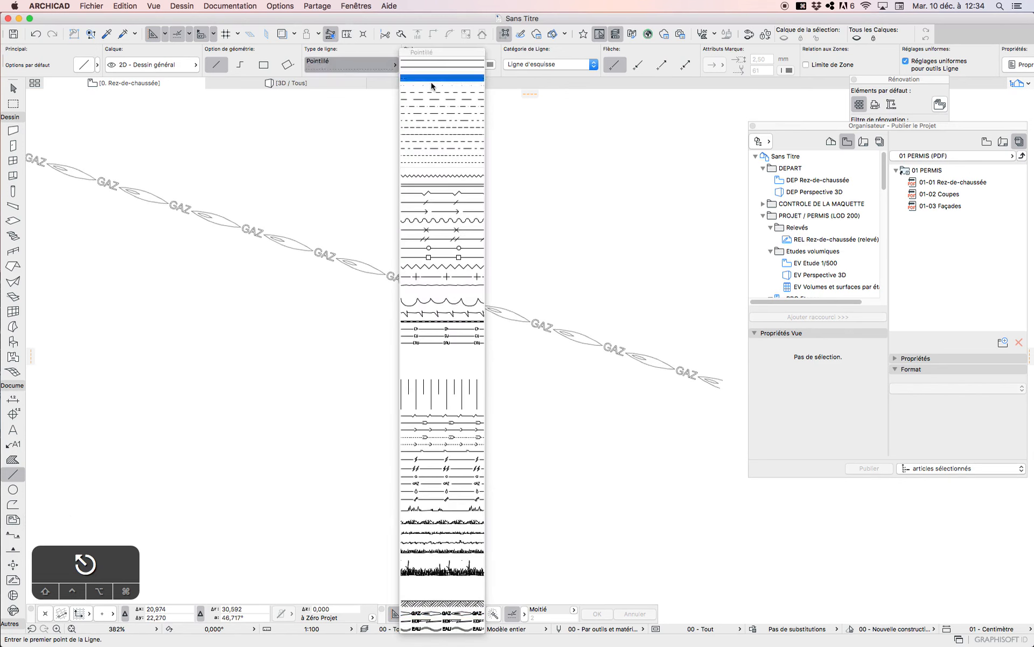
{"action": "left_click", "coordinate": [455, 615]}
{"action": "left_click", "coordinate": [204, 462]}
{"action": "left_click", "coordinate": [551, 269]}
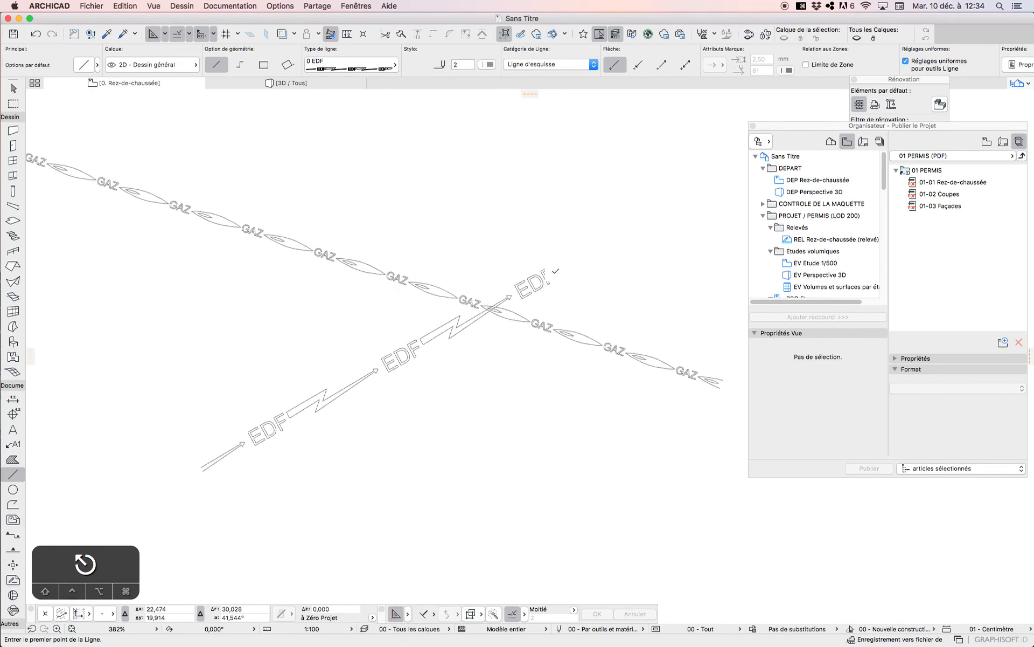
Step: Draw a nearly horizontal line across the gas and EDF lines with the 0 EAU line type
{"action": "left_click", "coordinate": [377, 65]}
{"action": "left_click", "coordinate": [441, 628]}
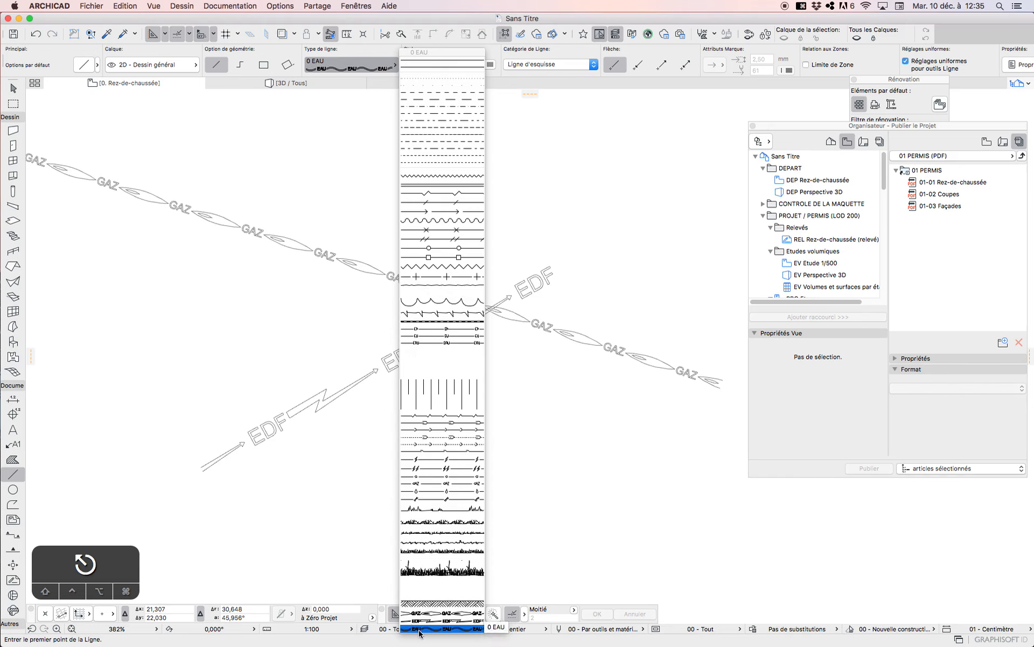
{"action": "left_click", "coordinate": [305, 280]}
{"action": "left_click", "coordinate": [692, 290]}
{"action": "scroll", "coordinate": [423, 430], "scroll_direction": "down", "scroll_amount": 5}
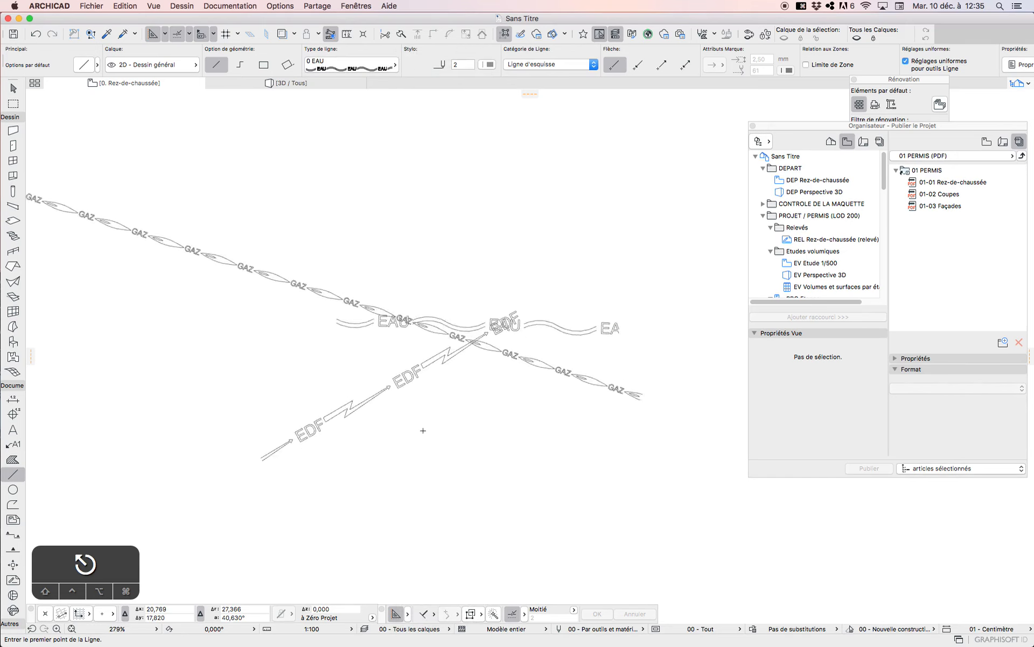
{"action": "scroll", "coordinate": [365, 330], "scroll_direction": "down", "scroll_amount": 5}
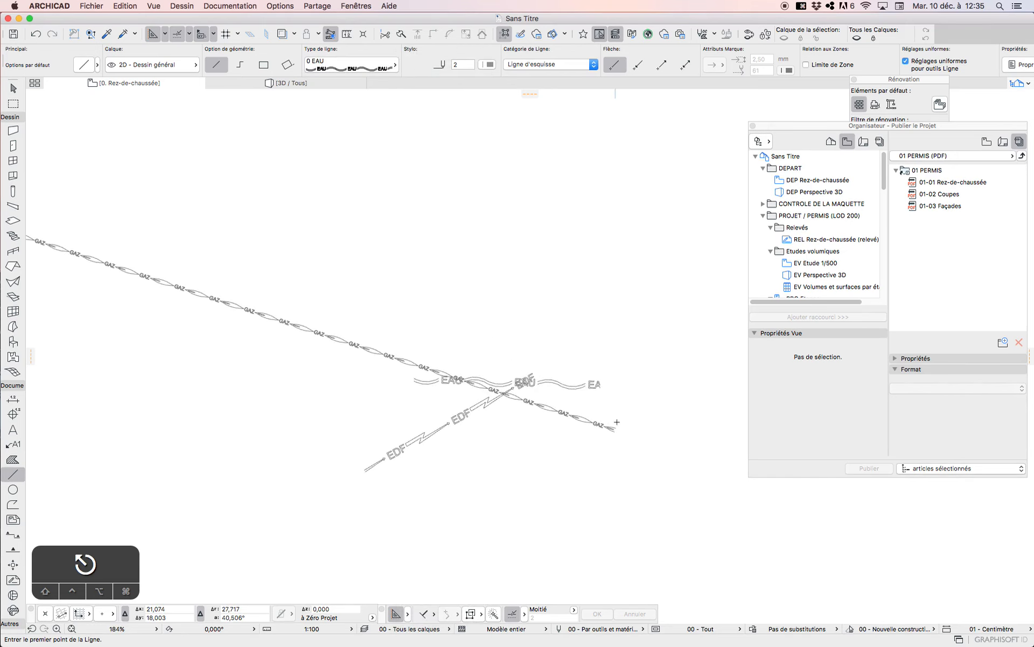
Step: Draw a rectangular fill overlapping the gas line, using the Hachure solide pattern
{"action": "scroll", "coordinate": [288, 318], "scroll_direction": "up", "scroll_amount": 5}
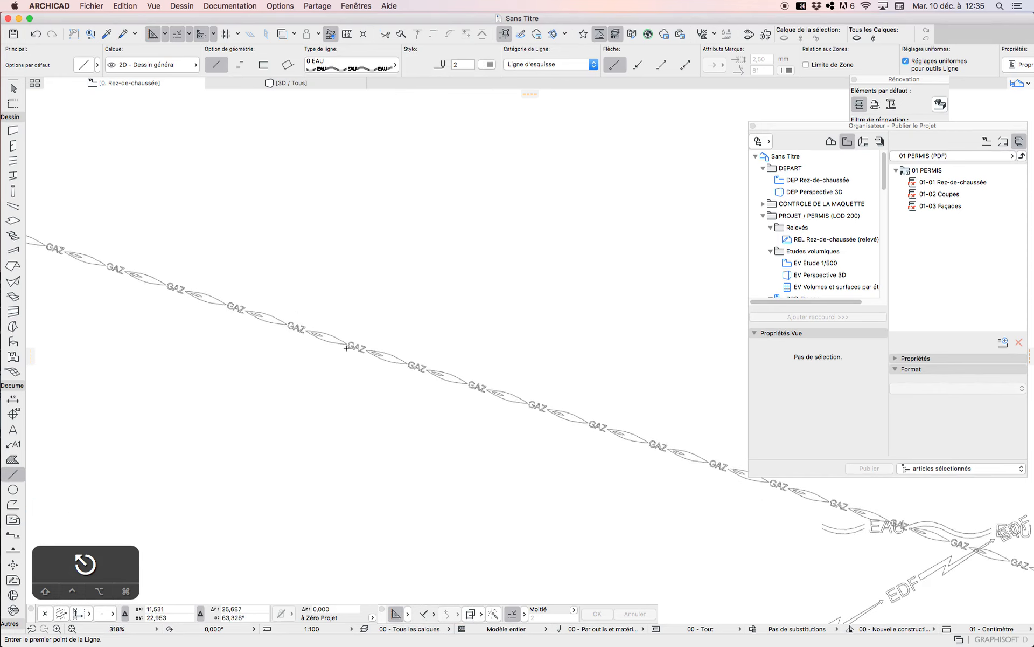
{"action": "left_click", "coordinate": [13, 459]}
{"action": "left_click", "coordinate": [319, 220]}
{"action": "left_click", "coordinate": [521, 351]}
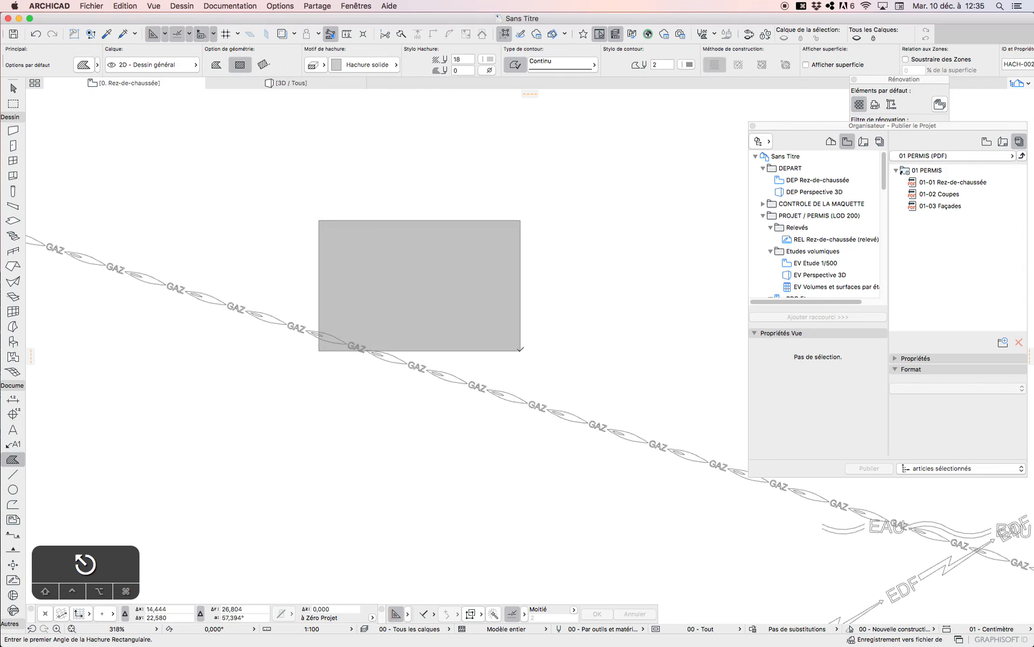
Step: Delete the rectangular solid fill overlapping the gas line
{"action": "left_click", "coordinate": [13, 88]}
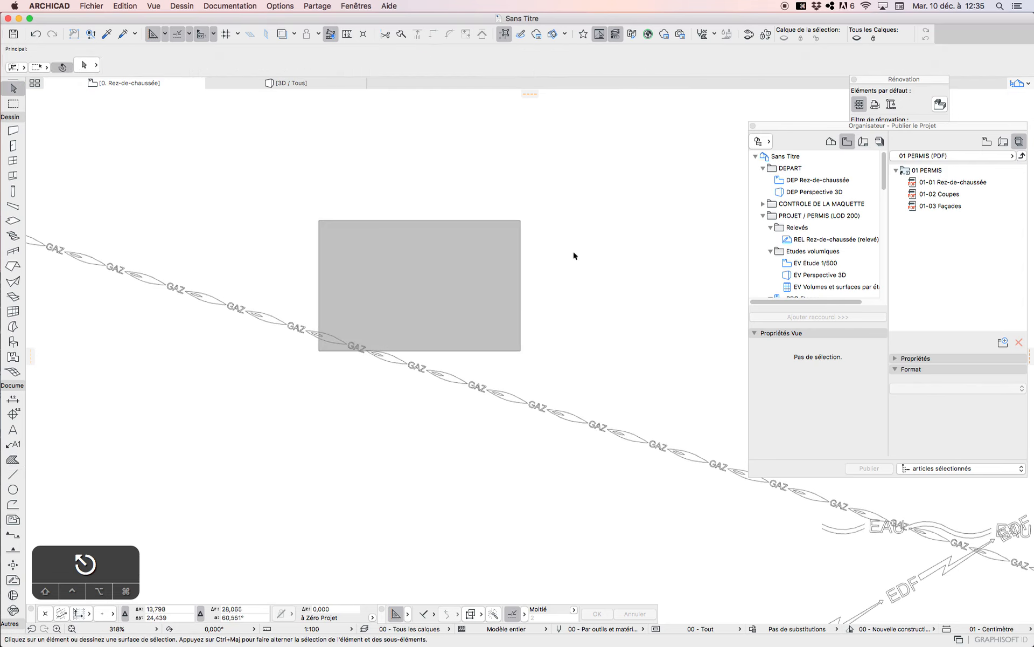
{"action": "left_click", "coordinate": [519, 272]}
{"action": "left_click", "coordinate": [368, 65]}
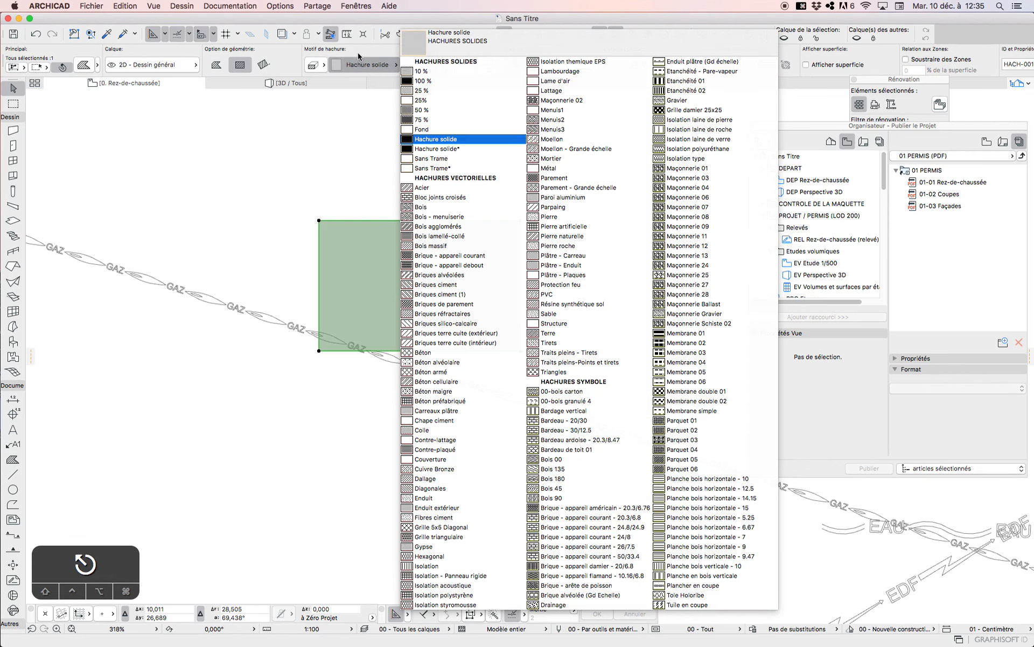
{"action": "key", "text": "Delete"}
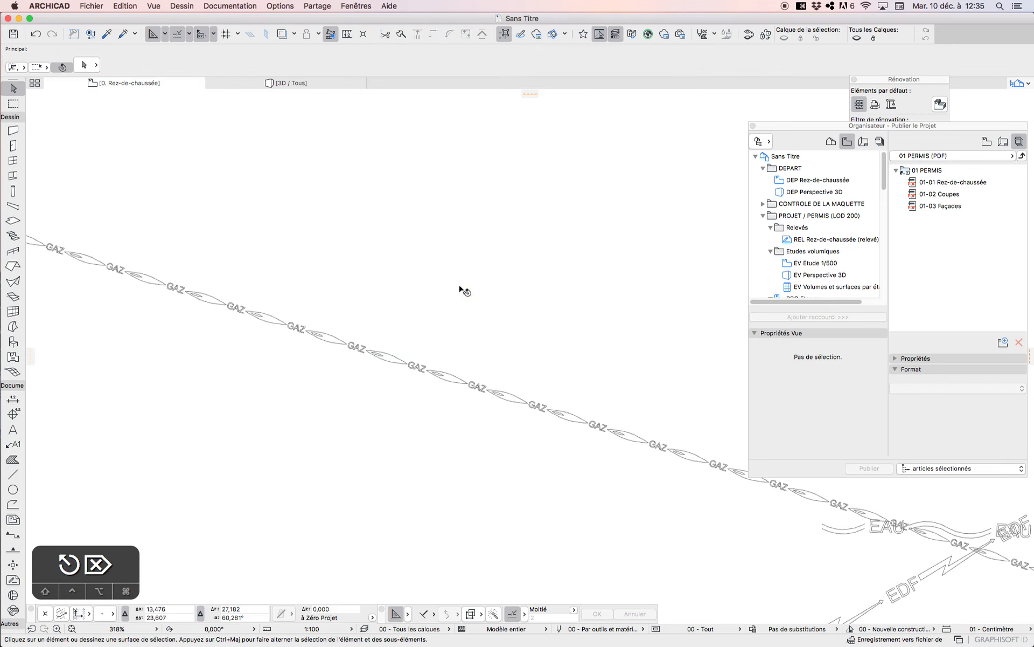
Step: Open the attribute manager and display the project's profile attributes through to the end of their list
{"action": "scroll", "coordinate": [268, 318], "scroll_direction": "down", "scroll_amount": 5}
{"action": "scroll", "coordinate": [272, 332], "scroll_direction": "down", "scroll_amount": 2}
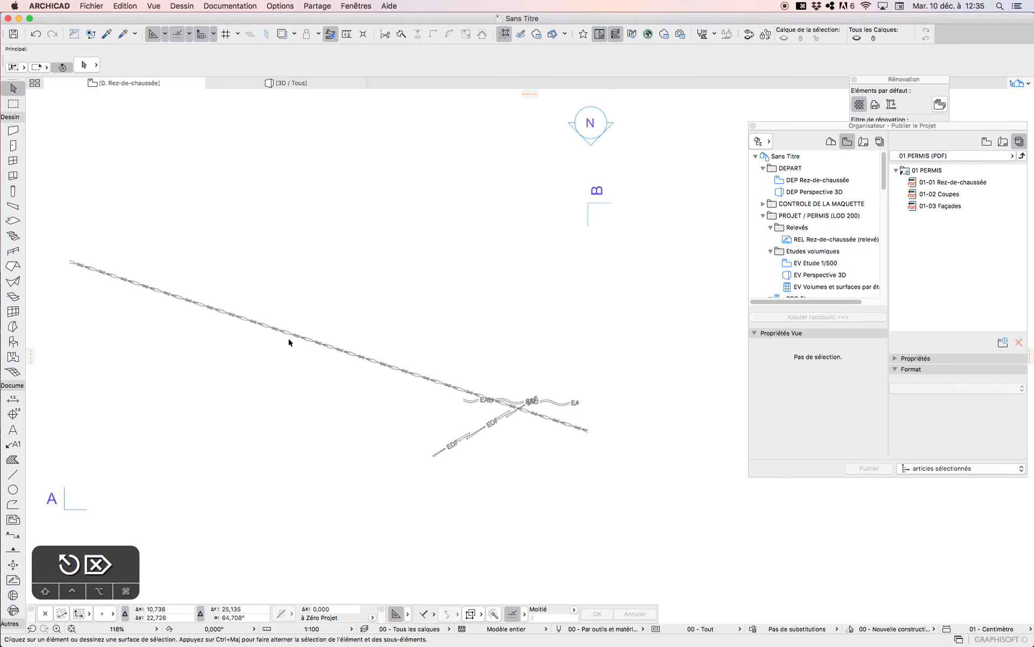
{"action": "scroll", "coordinate": [289, 338], "scroll_direction": "down", "scroll_amount": 1}
{"action": "left_click", "coordinate": [279, 5]}
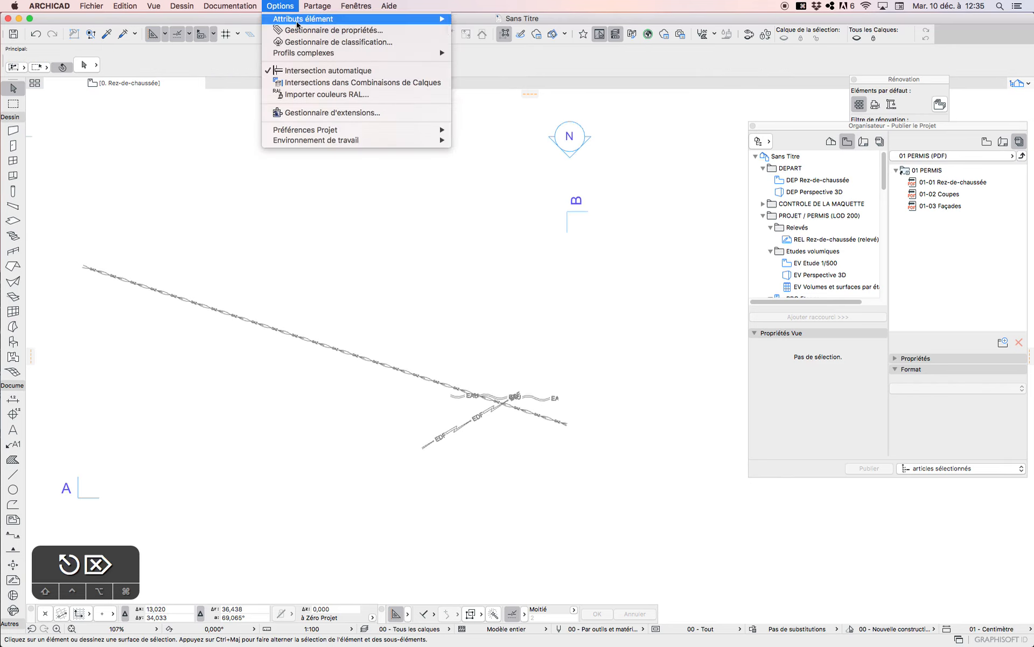
{"action": "left_click", "coordinate": [519, 170]}
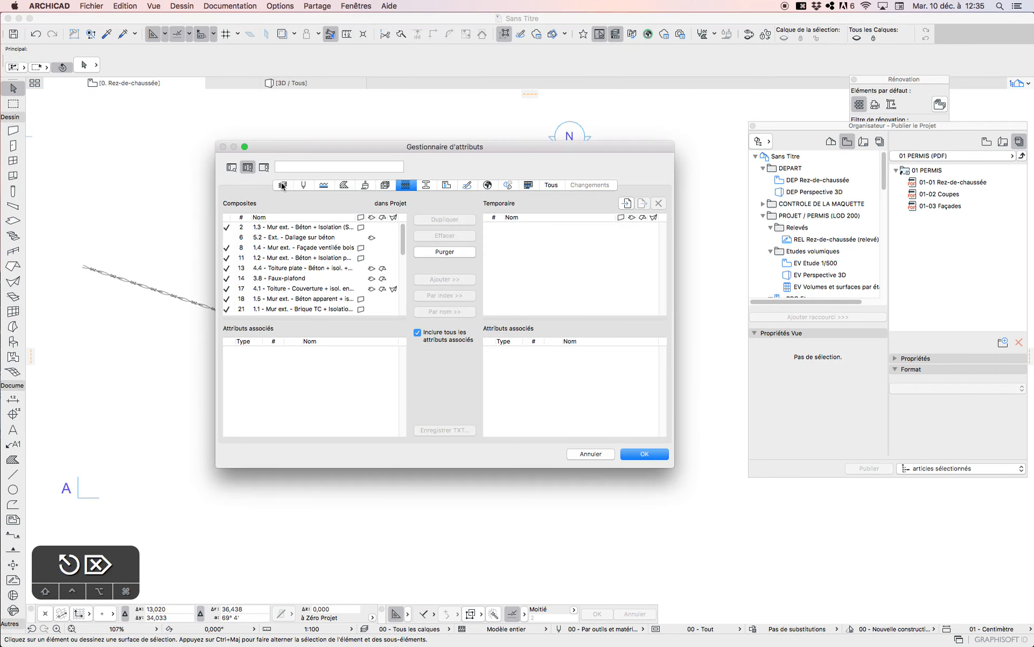
{"action": "left_click", "coordinate": [426, 185]}
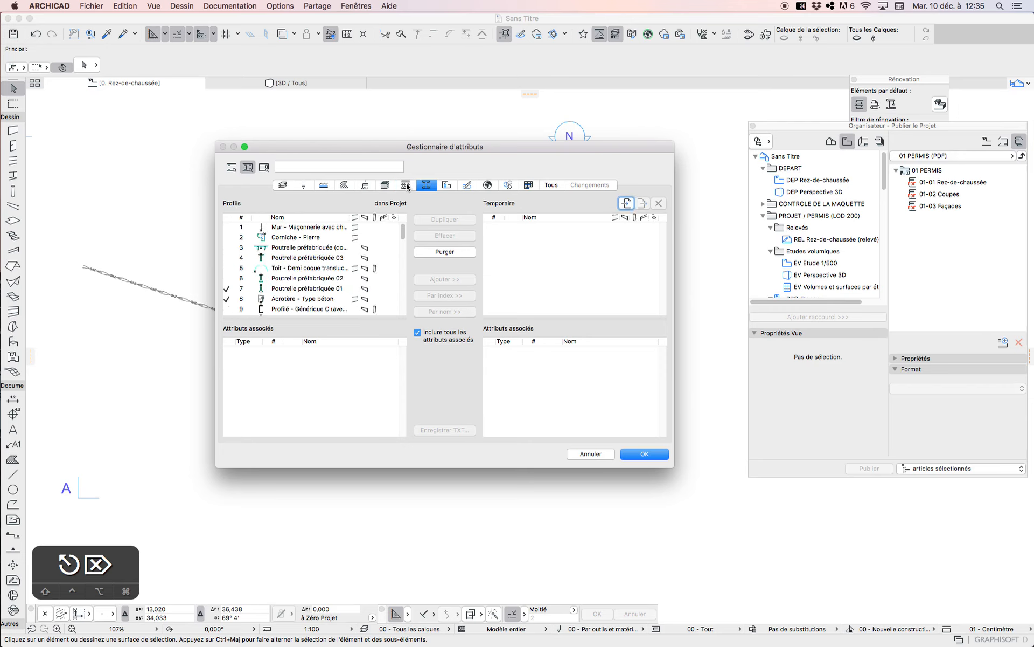
{"action": "left_click", "coordinate": [406, 185]}
{"action": "left_click", "coordinate": [424, 187]}
{"action": "scroll", "coordinate": [385, 313], "scroll_direction": "down", "scroll_amount": 10}
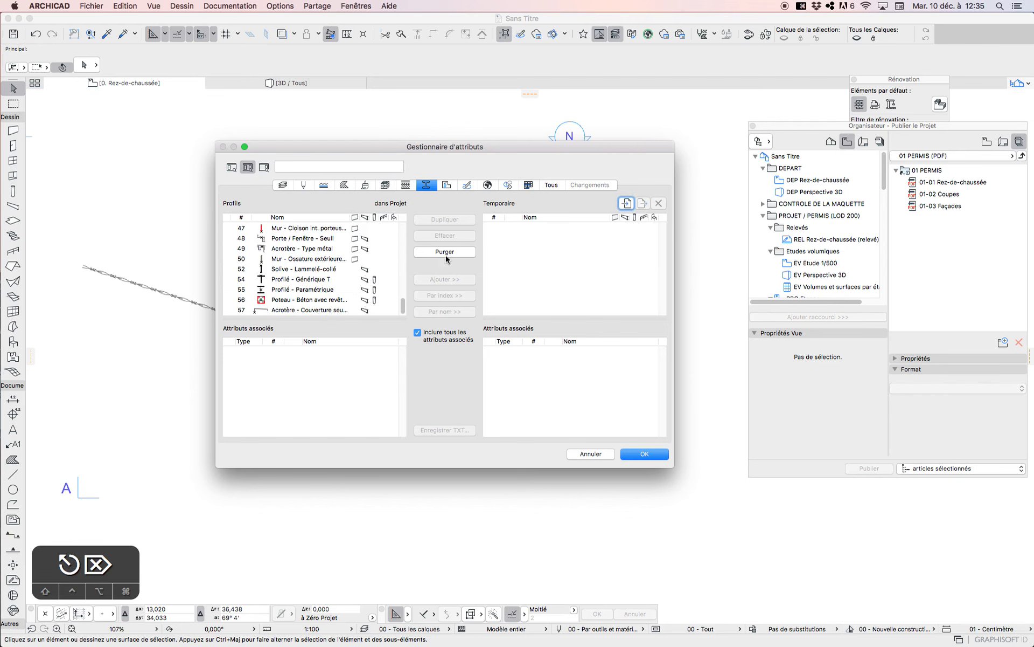
Step: Load the attributes of the project file 1383 RONCQ2 100118.pln into the attribute manager as the temporary source
{"action": "left_click", "coordinate": [626, 203]}
{"action": "left_click", "coordinate": [171, 181]}
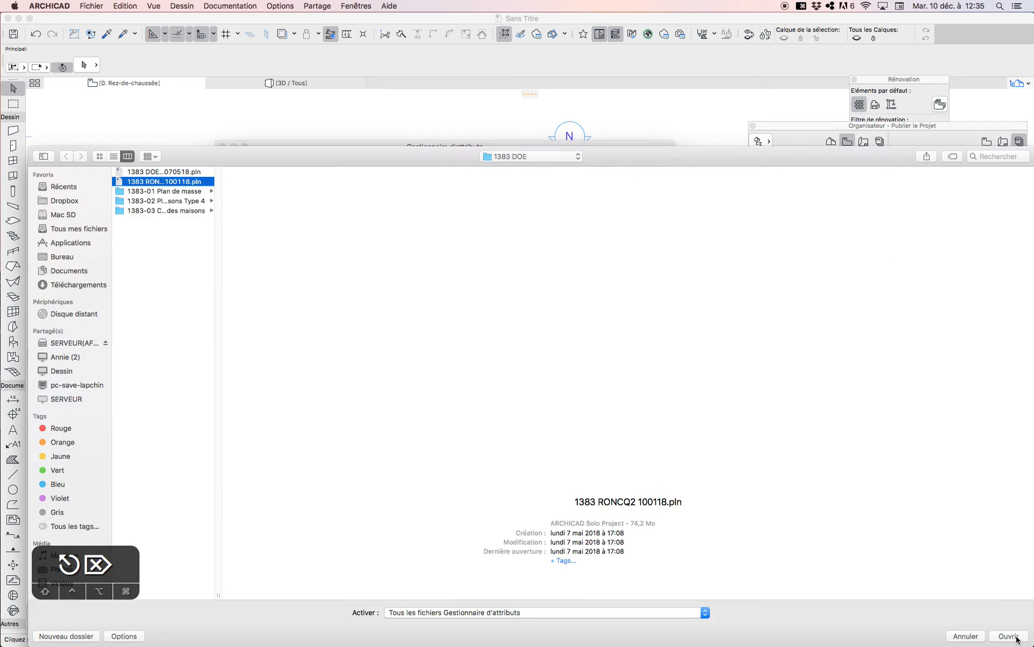
{"action": "left_click", "coordinate": [1008, 636]}
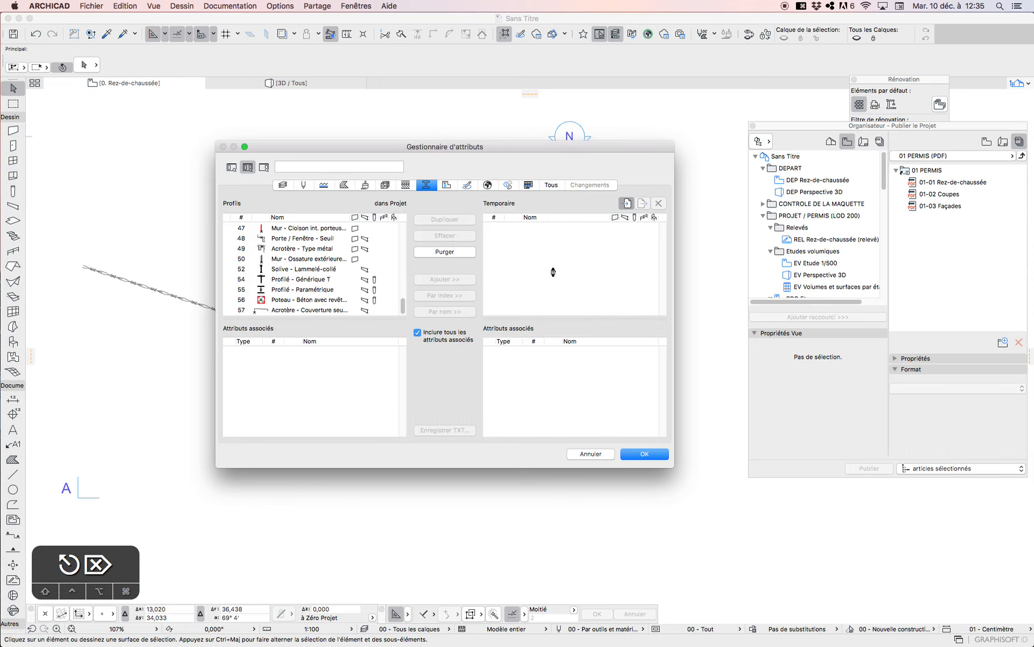
{"action": "left_click", "coordinate": [481, 197]}
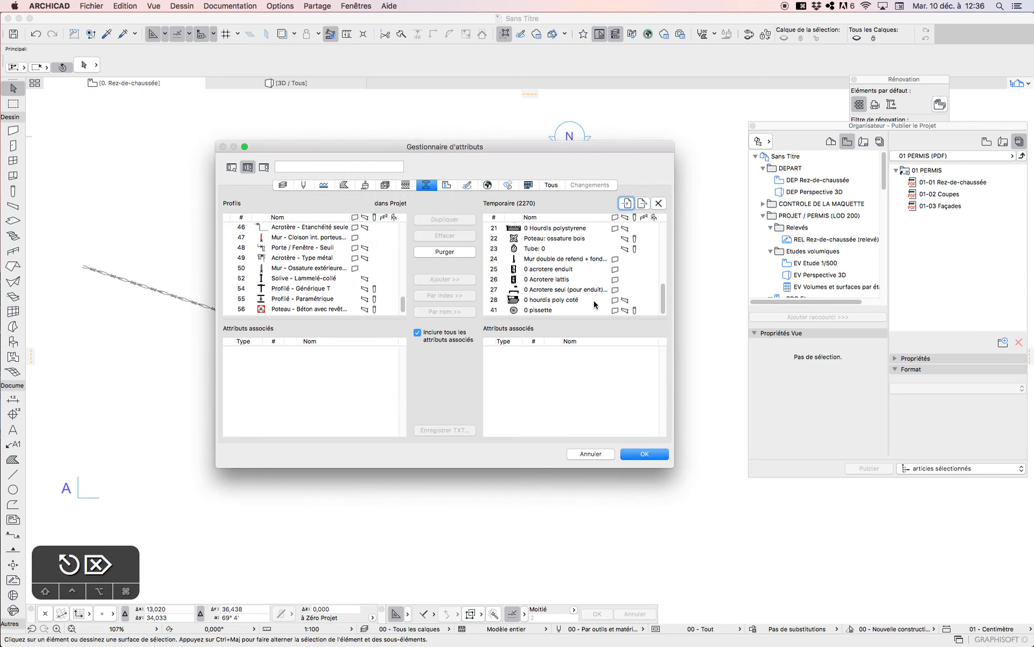
Step: Add the 0 Hourdis polystyrene profile with its associated attributes to the project and apply the changes
{"action": "left_click", "coordinate": [536, 300]}
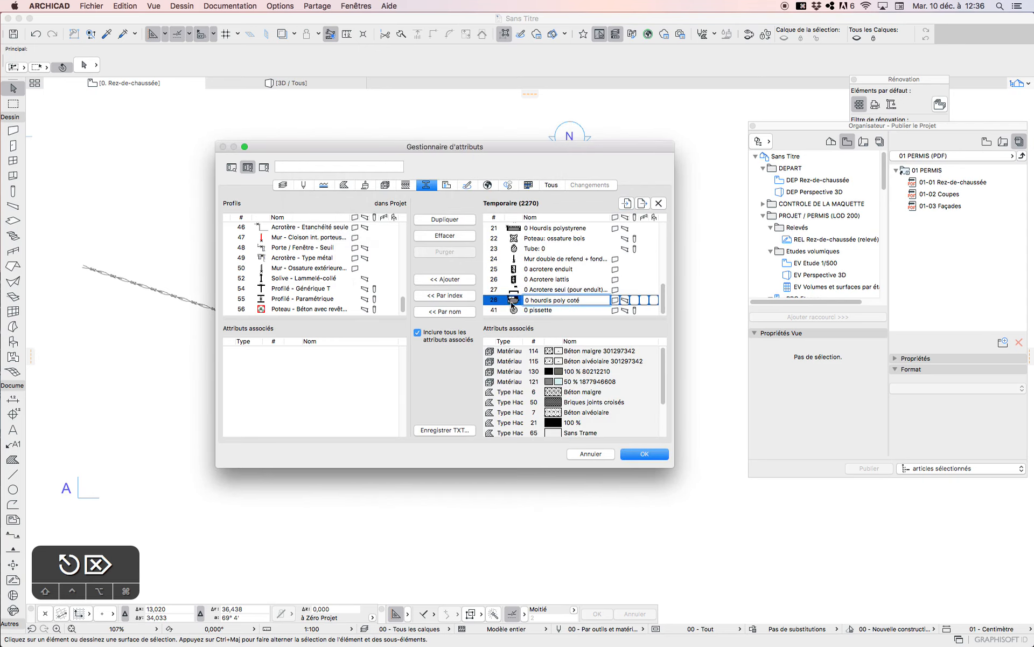
{"action": "scroll", "coordinate": [526, 296], "scroll_direction": "up", "scroll_amount": 1}
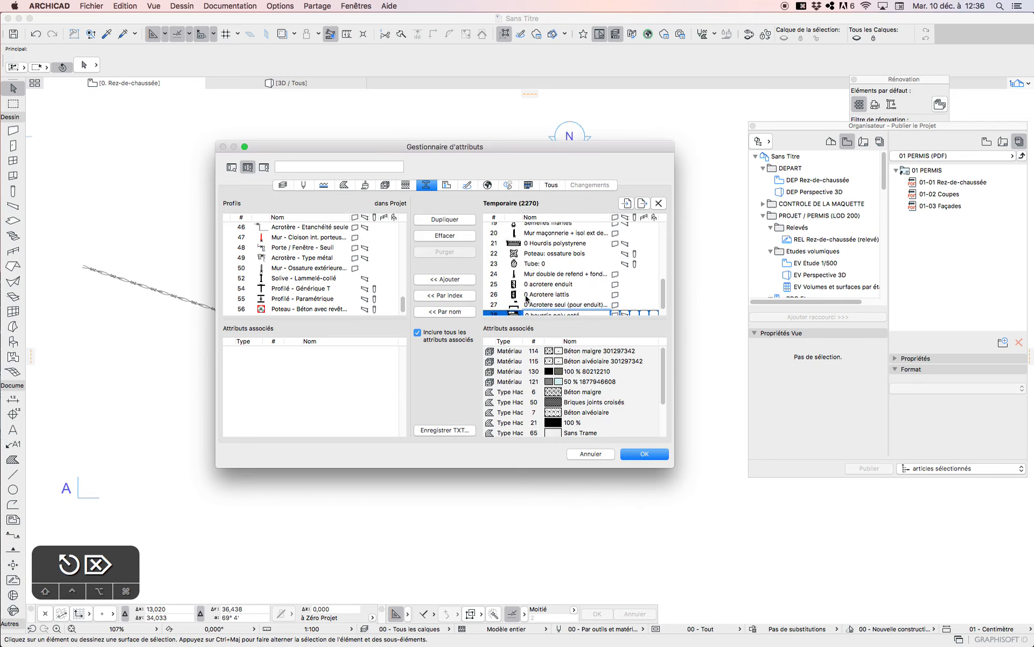
{"action": "scroll", "coordinate": [526, 298], "scroll_direction": "down", "scroll_amount": 1}
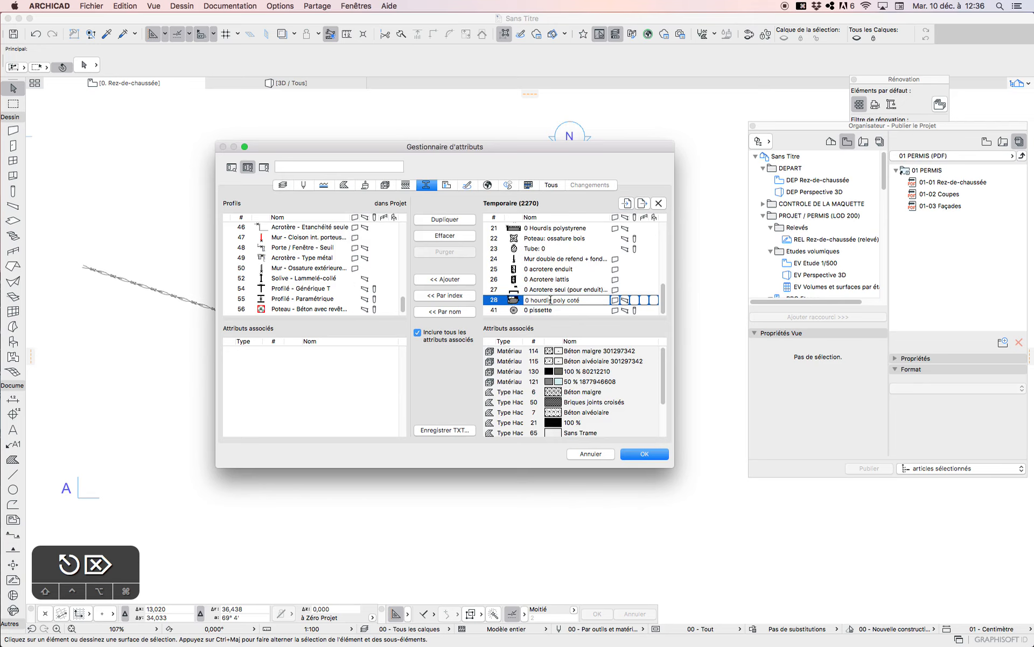
{"action": "scroll", "coordinate": [593, 300], "scroll_direction": "up", "scroll_amount": 6}
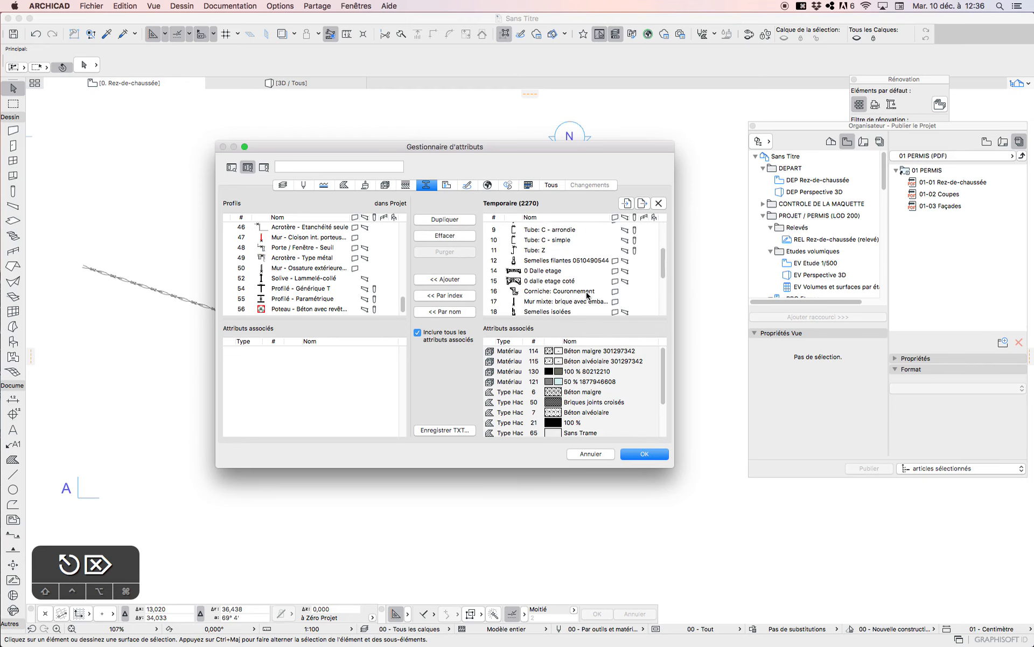
{"action": "scroll", "coordinate": [587, 296], "scroll_direction": "down", "scroll_amount": 5}
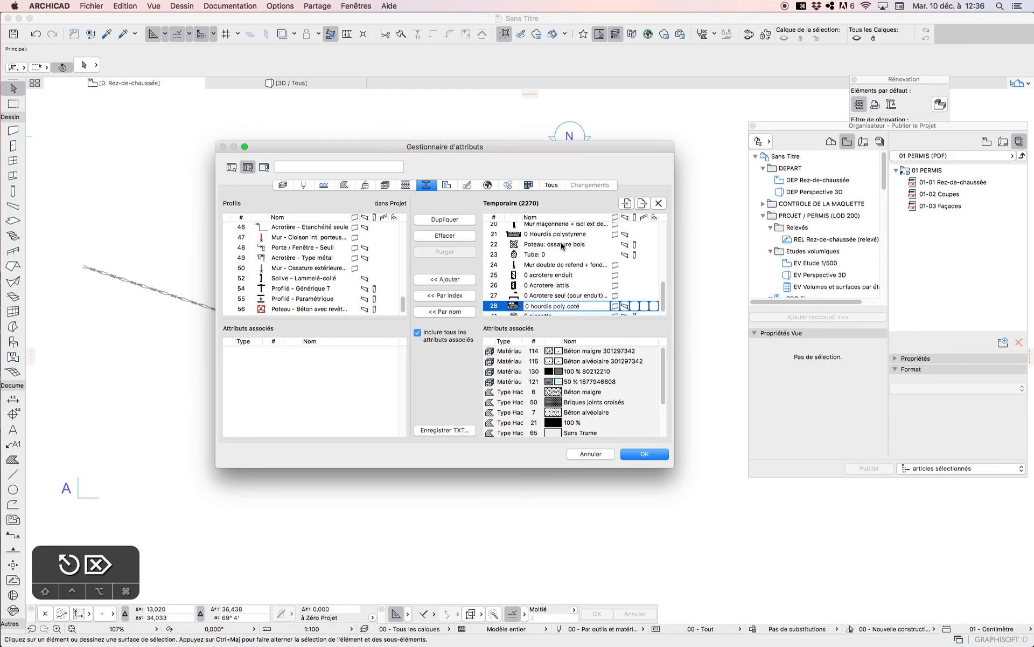
{"action": "left_click", "coordinate": [555, 234]}
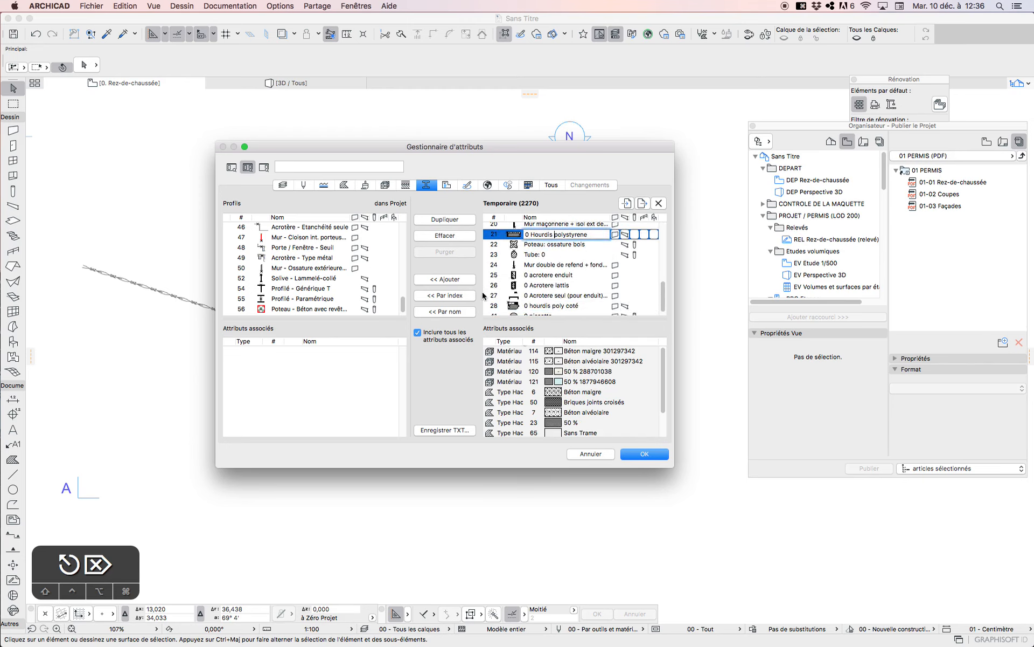
{"action": "left_click", "coordinate": [445, 279]}
{"action": "left_click", "coordinate": [642, 454]}
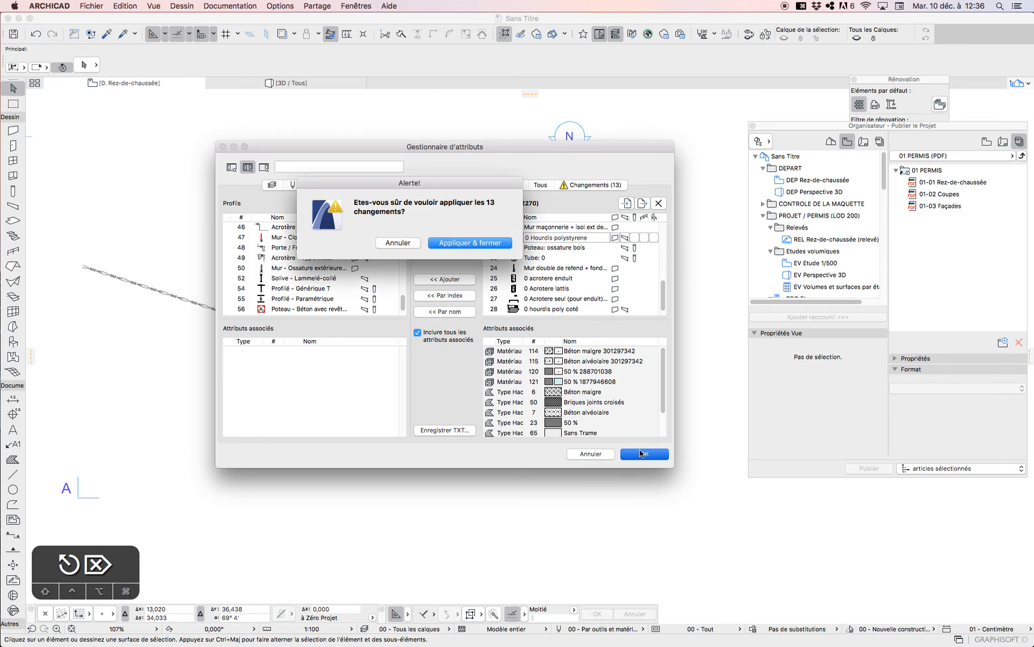
{"action": "left_click", "coordinate": [488, 243]}
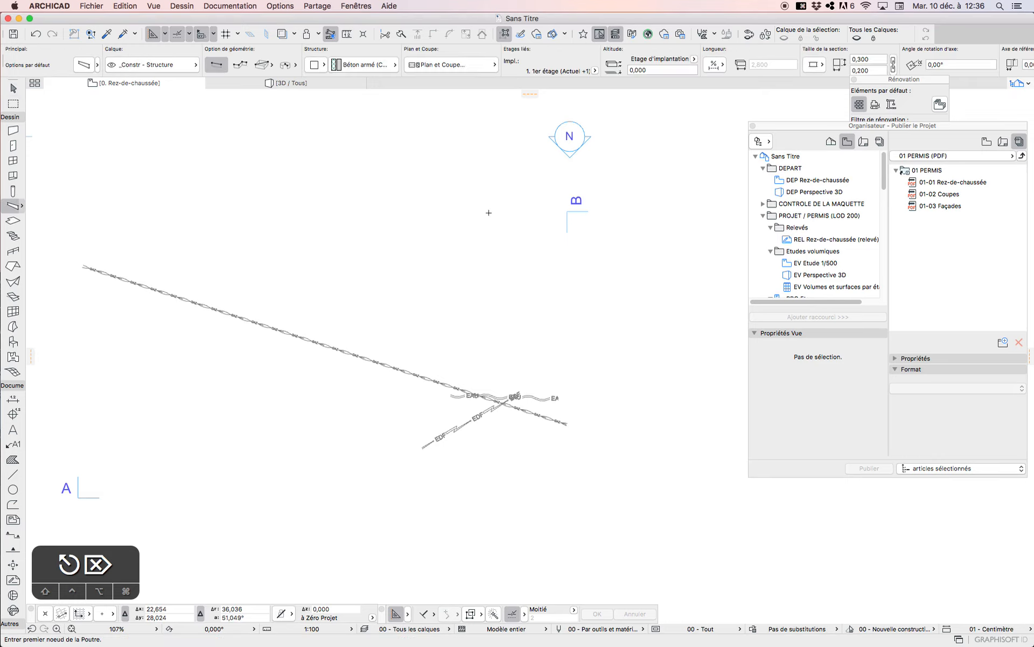
Step: Draw a horizontal beam about 8.72 m long above the gas line, using the complex profile 0 Hourdis polystyrene
{"action": "left_click", "coordinate": [315, 64]}
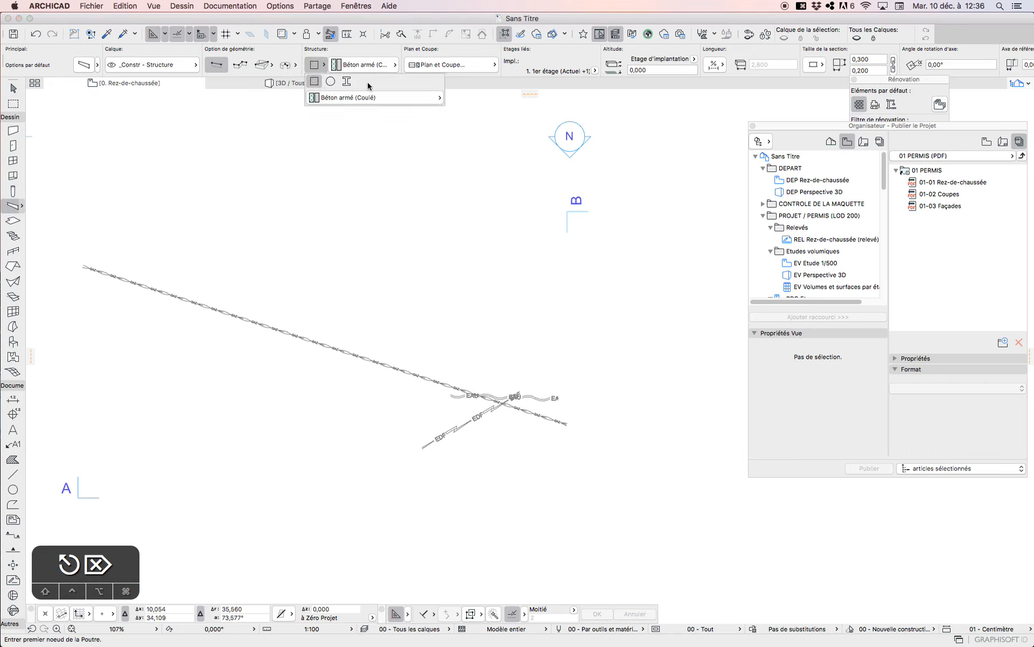
{"action": "left_click", "coordinate": [348, 82]}
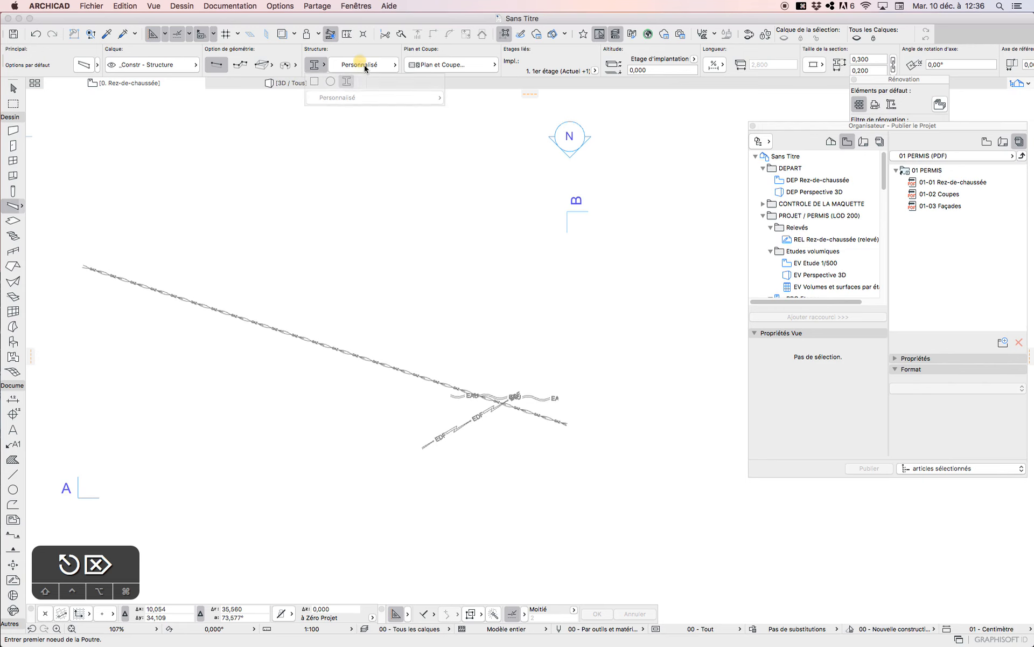
{"action": "left_click", "coordinate": [392, 65]}
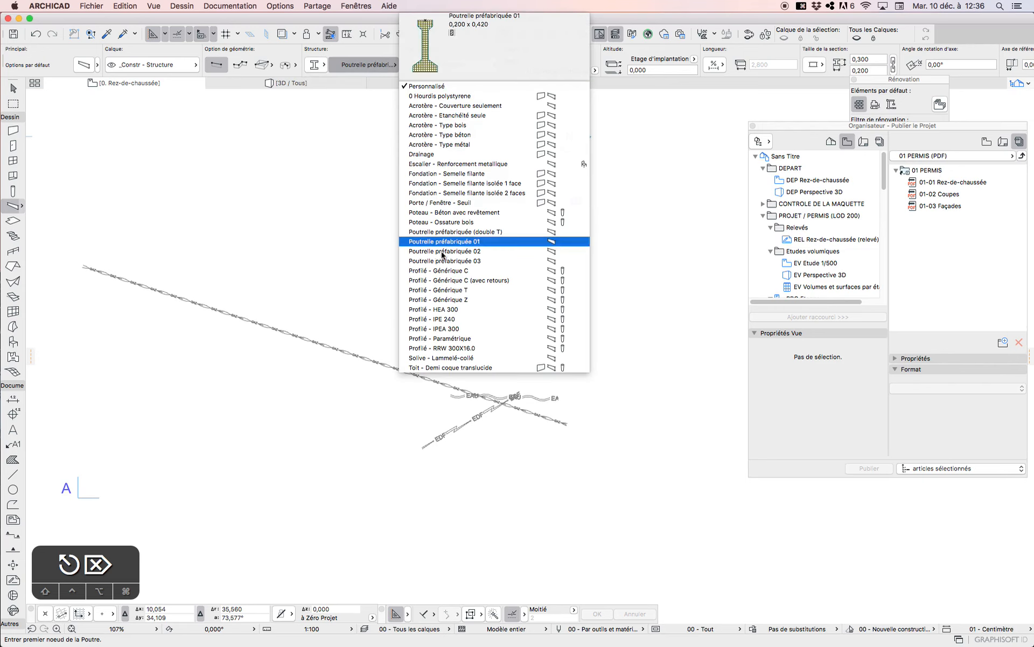
{"action": "left_click", "coordinate": [466, 96]}
{"action": "left_click", "coordinate": [287, 252]}
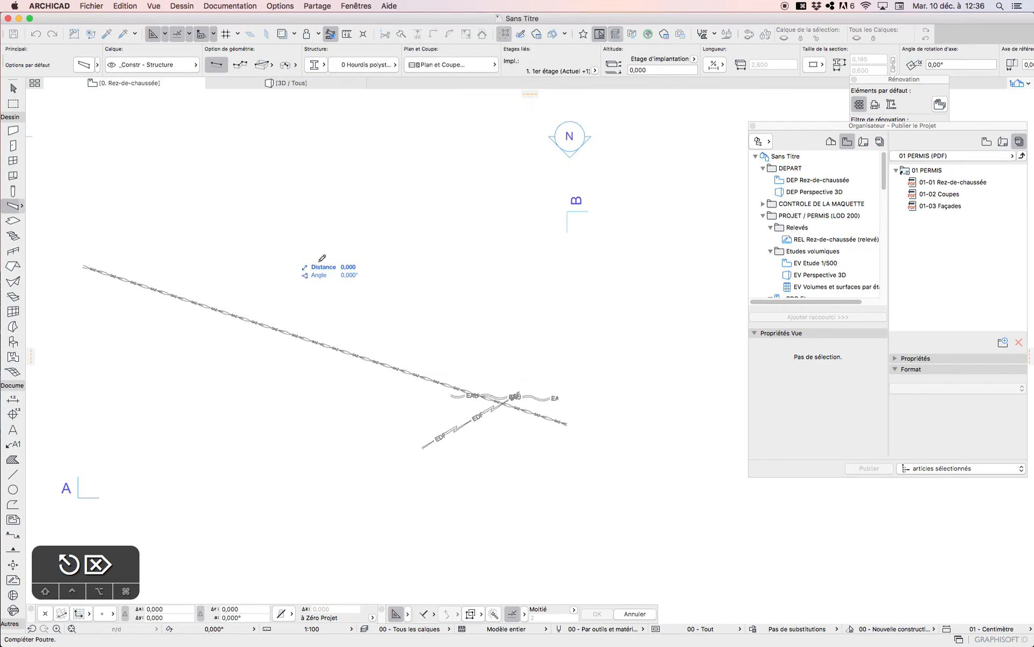
{"action": "left_click", "coordinate": [473, 251]}
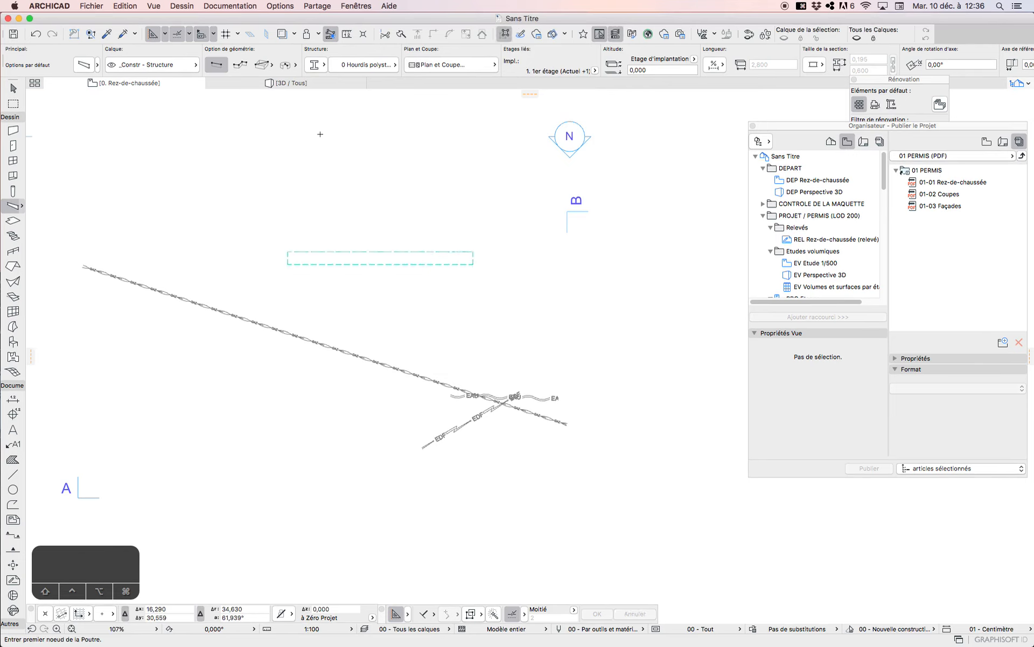
Step: Move the hourdis beam horizontally along its axis so that it crosses the line of section B
{"action": "left_click", "coordinate": [13, 87]}
{"action": "left_click", "coordinate": [428, 260]}
{"action": "left_click", "coordinate": [514, 301]}
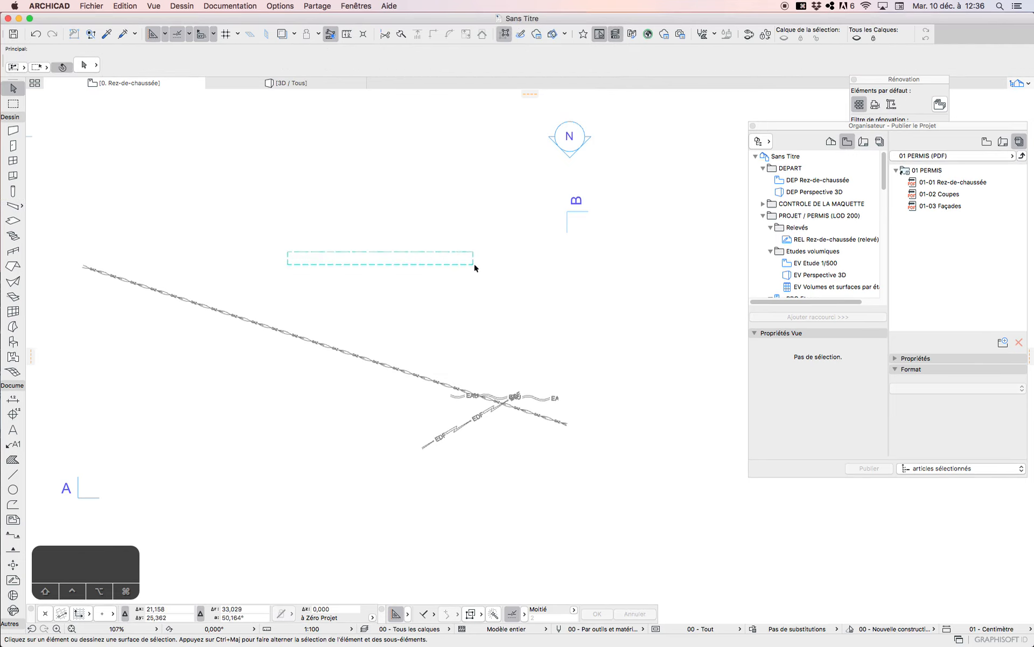
{"action": "left_click", "coordinate": [472, 253]}
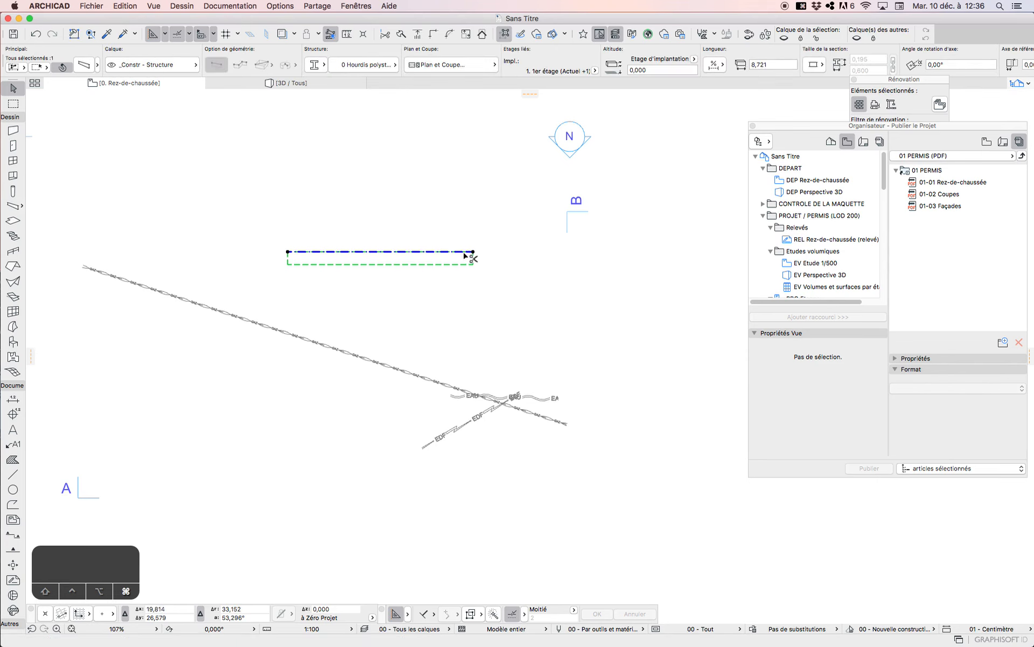
{"action": "left_click_drag", "start_coordinate": [472, 253], "coordinate": [626, 257]}
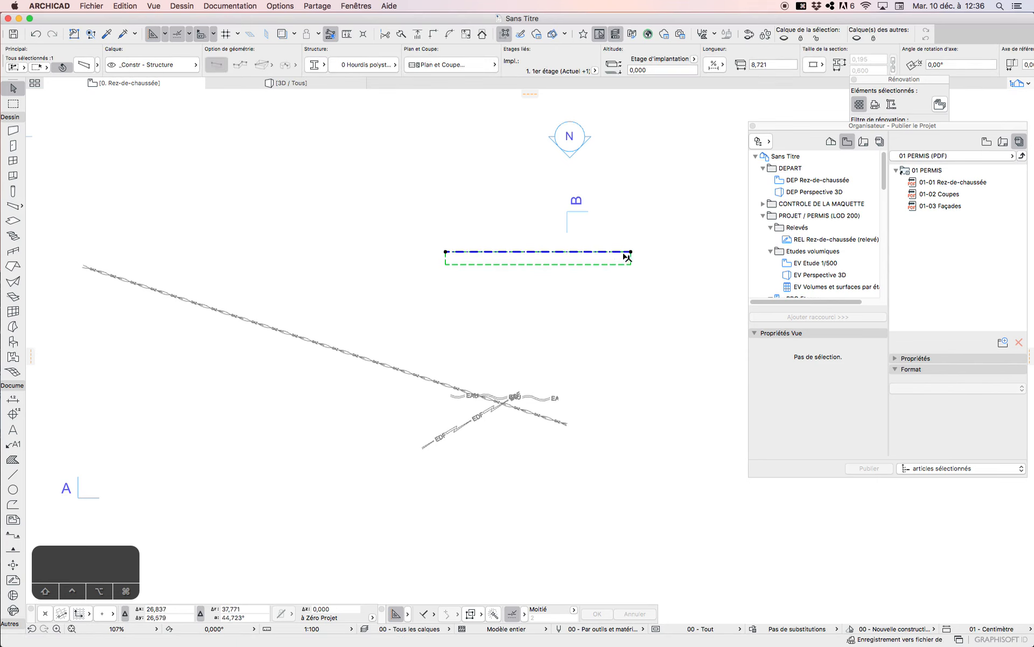
Step: Open section BB from its marker on the ground floor plan
{"action": "left_click", "coordinate": [567, 213]}
{"action": "right_click", "coordinate": [567, 214]}
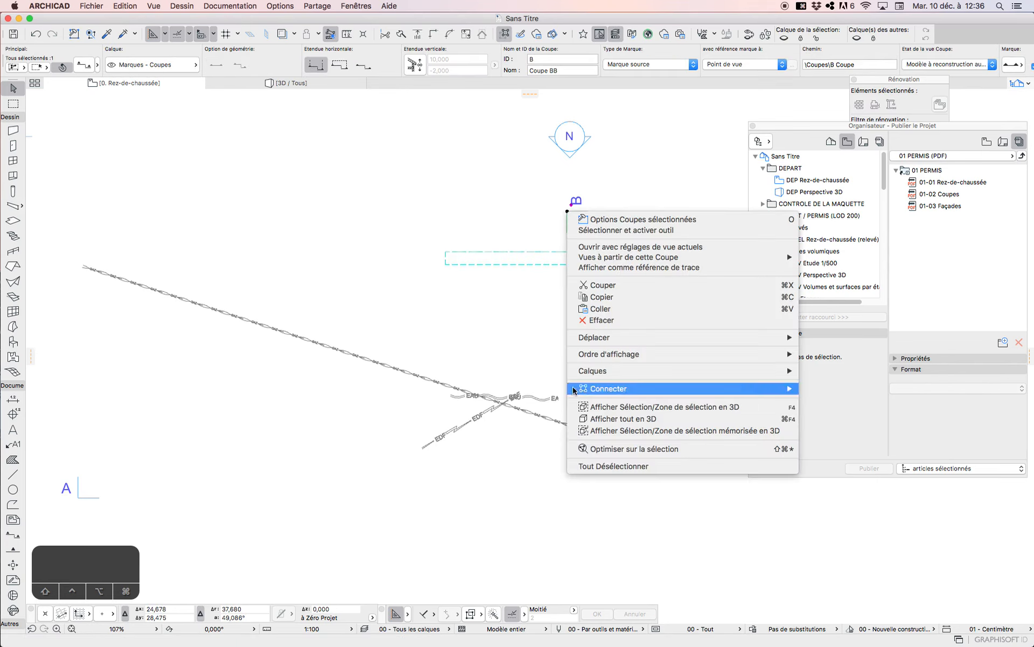
{"action": "left_click", "coordinate": [617, 247]}
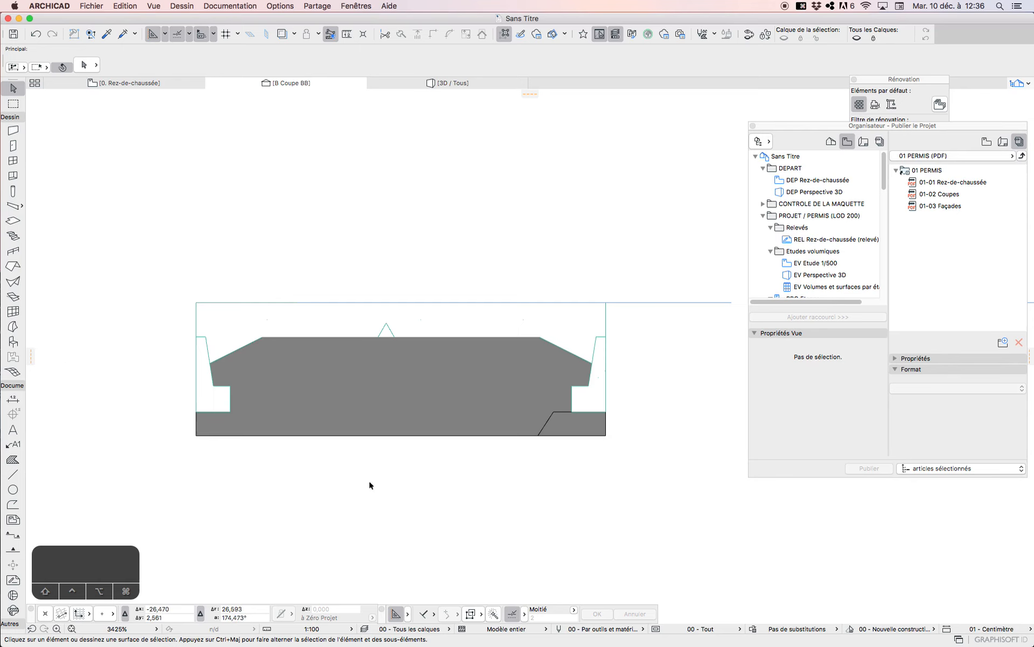
Step: Move the hourdis beam sideways in section BB by its own width, using its upper corners as reference points
{"action": "left_click", "coordinate": [550, 430]}
{"action": "scroll", "coordinate": [287, 339], "scroll_direction": "down", "scroll_amount": 3}
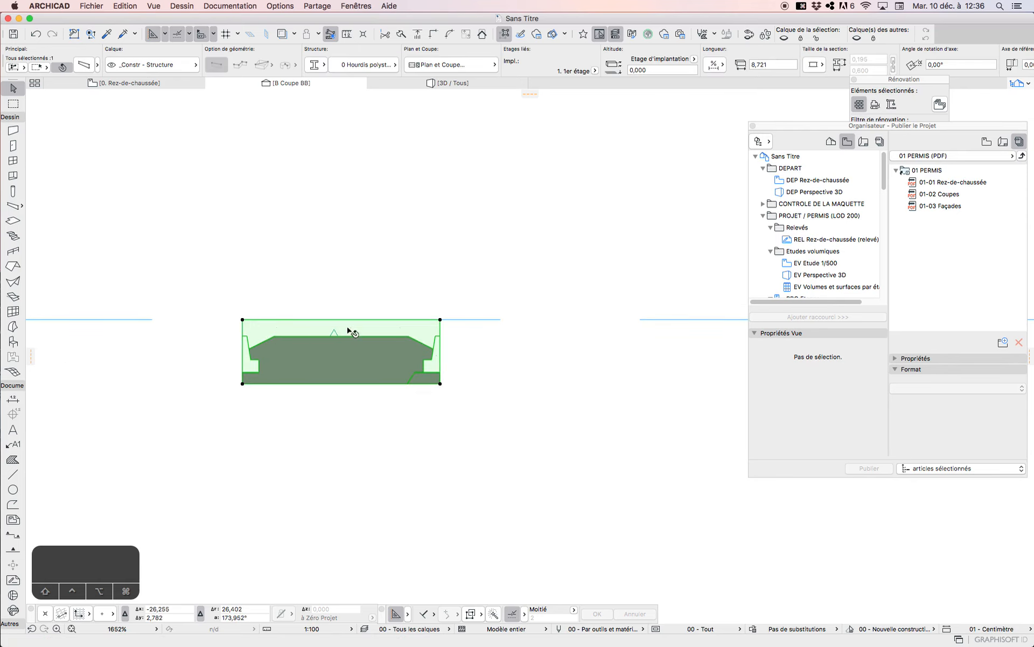
{"action": "left_click", "coordinate": [243, 319]}
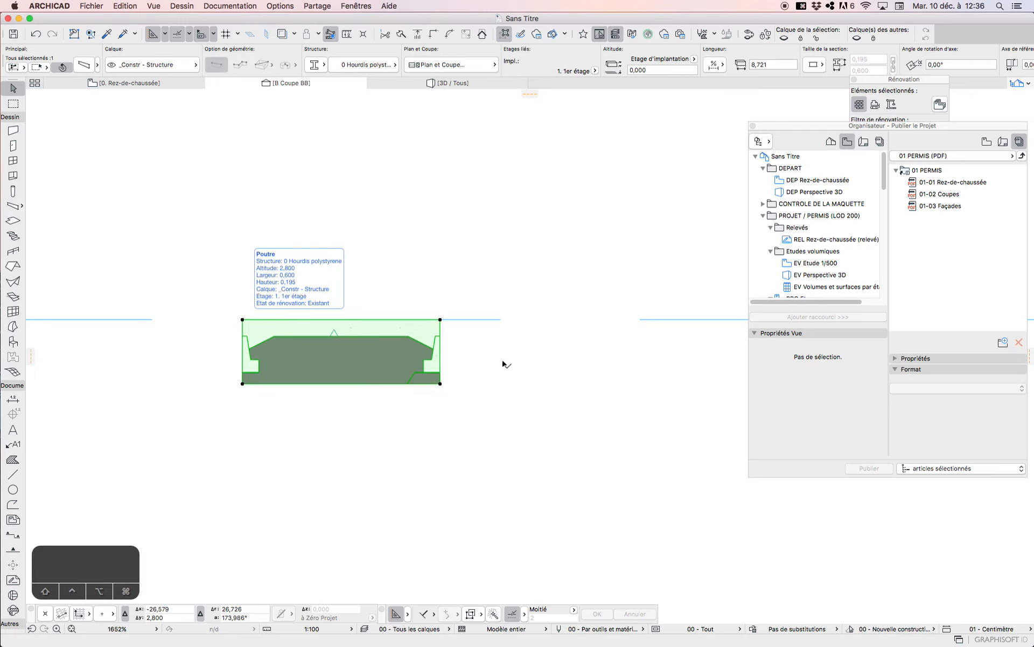
{"action": "left_click", "coordinate": [441, 320]}
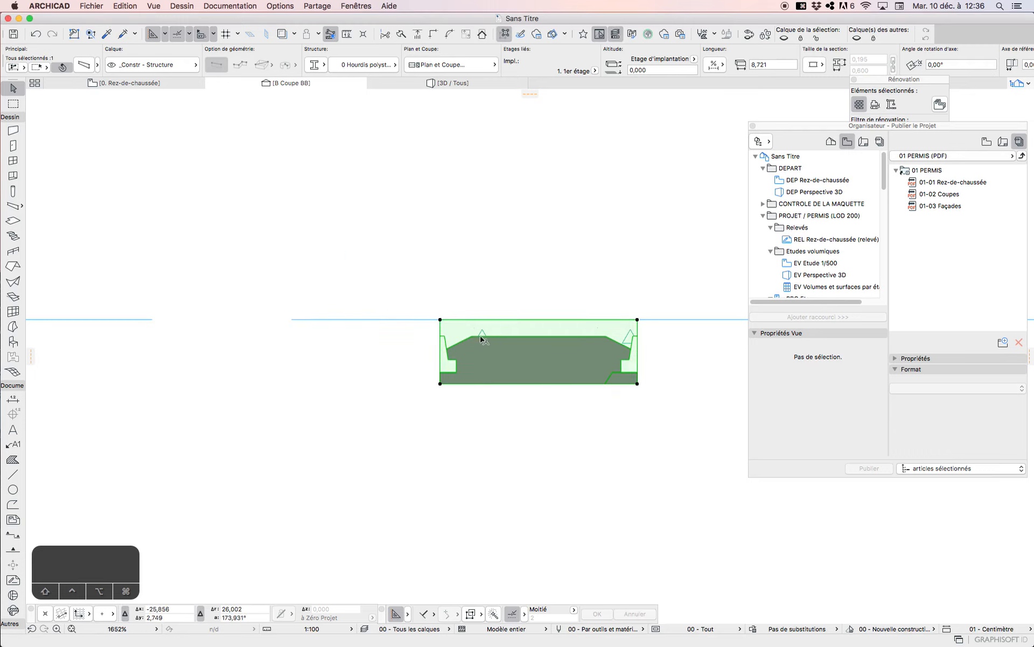
{"action": "key", "text": "Escape"}
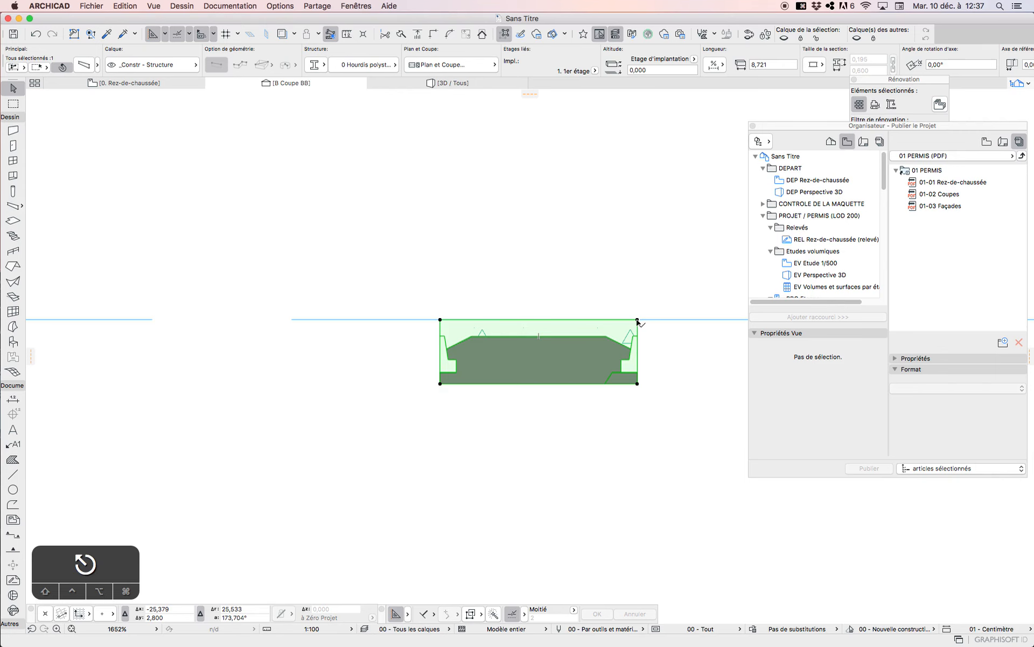
Step: On the ground floor plan, move the hourdis beam by its own width perpendicular to its axis, towards the section B marker
{"action": "left_click", "coordinate": [119, 83]}
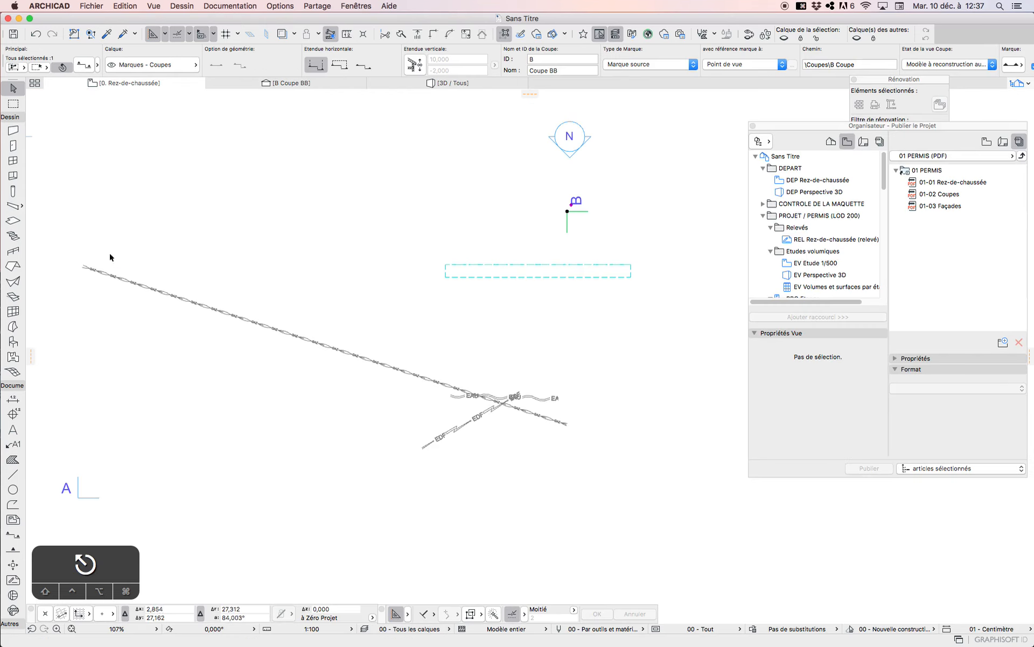
{"action": "left_click", "coordinate": [579, 264]}
{"action": "scroll", "coordinate": [627, 264], "scroll_direction": "up", "scroll_amount": 4}
{"action": "scroll", "coordinate": [630, 268], "scroll_direction": "up", "scroll_amount": 2}
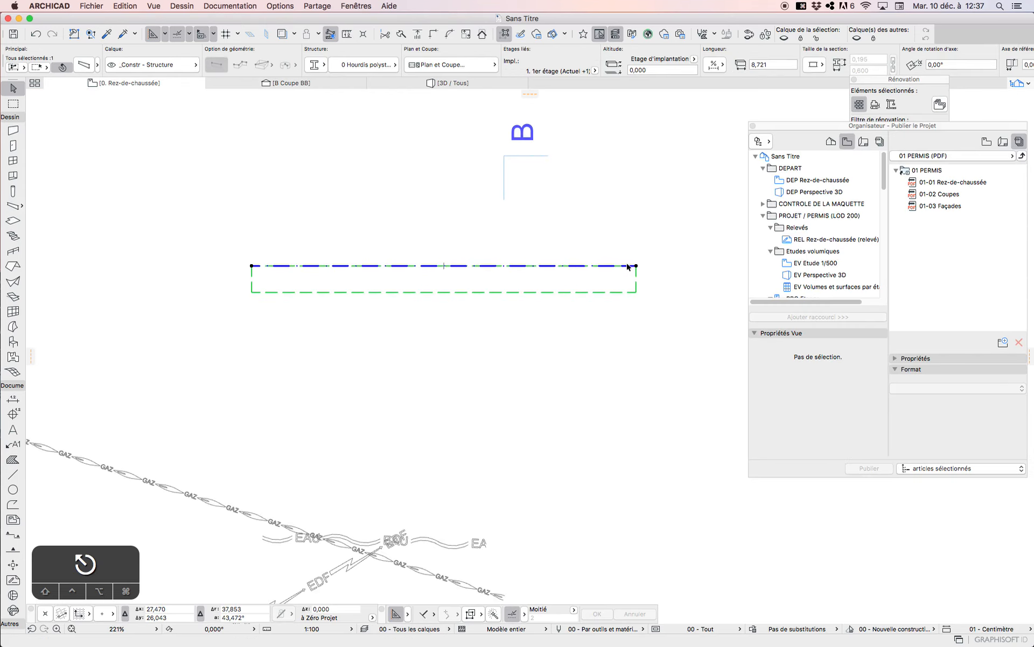
{"action": "left_click_drag", "start_coordinate": [636, 292], "coordinate": [636, 265]}
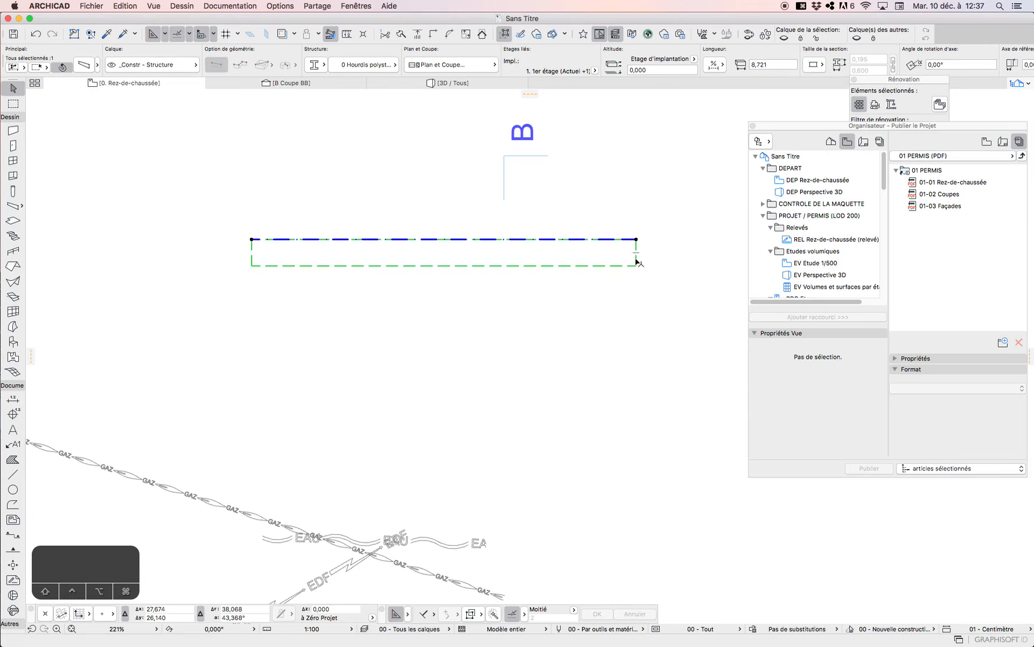
Step: Copy the hourdis beam by translation over its own width, using its end corners as reference points, so both beams lie edge to edge
{"action": "left_click", "coordinate": [124, 6]}
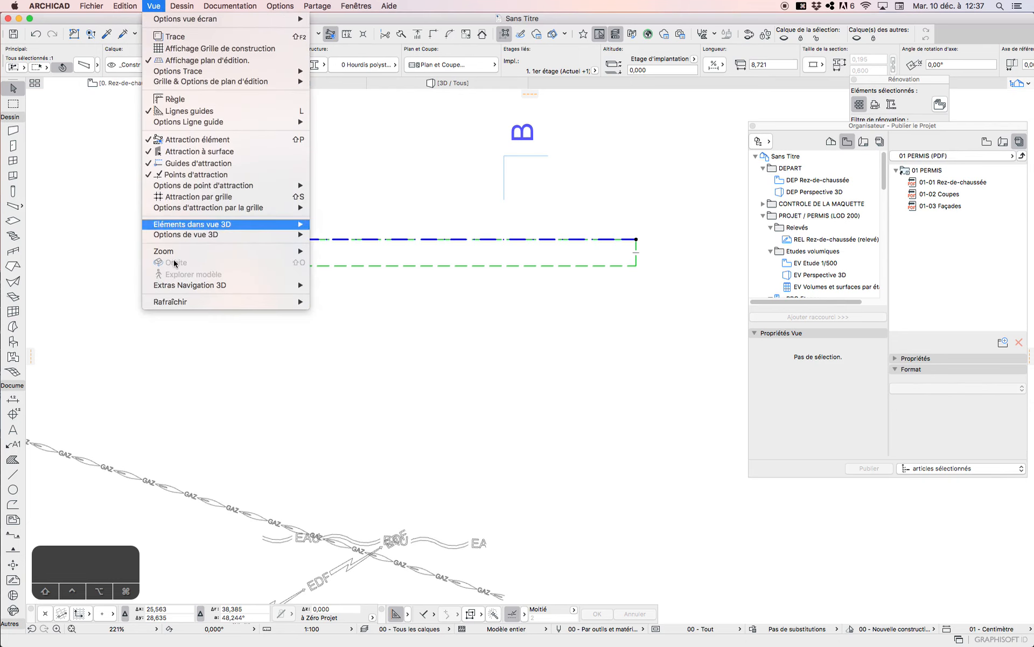
{"action": "mouse_move", "coordinate": [144, 207]}
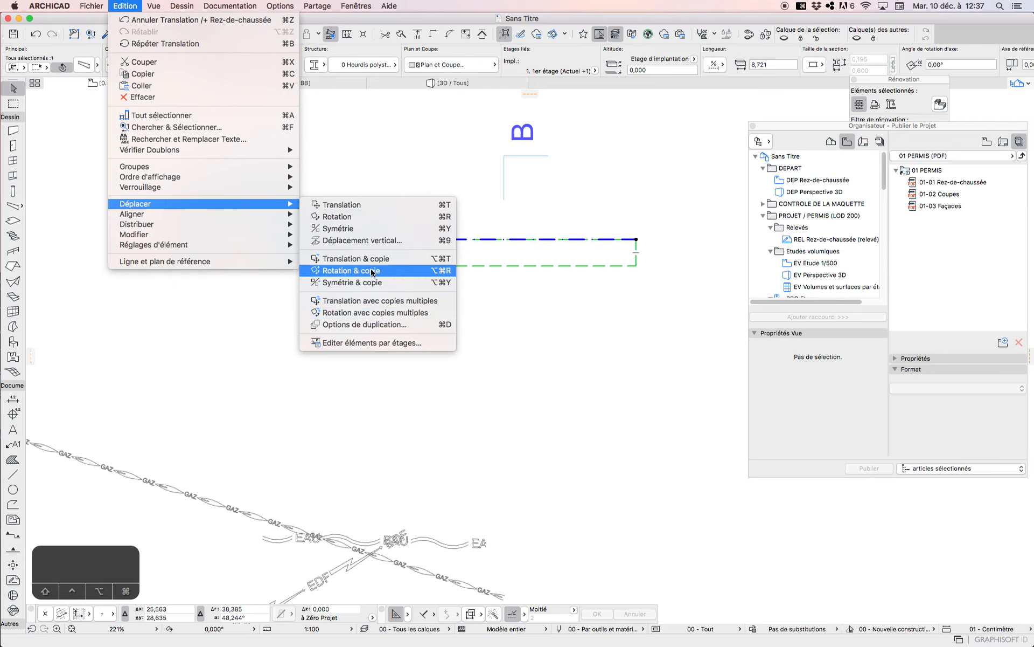
{"action": "left_click", "coordinate": [345, 260]}
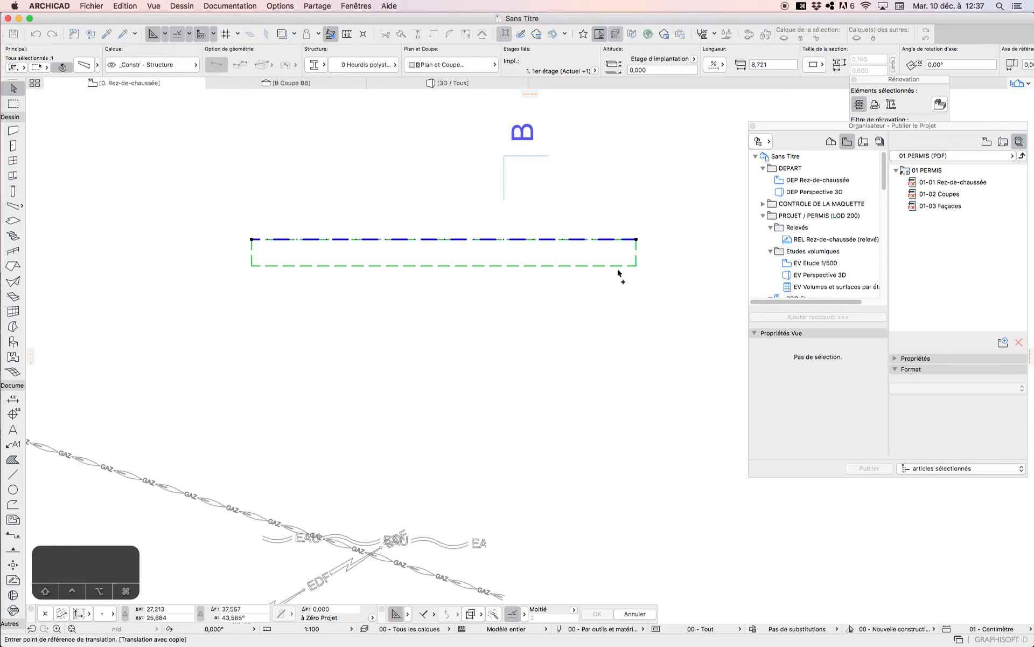
{"action": "left_click", "coordinate": [636, 267]}
{"action": "left_click", "coordinate": [636, 240]}
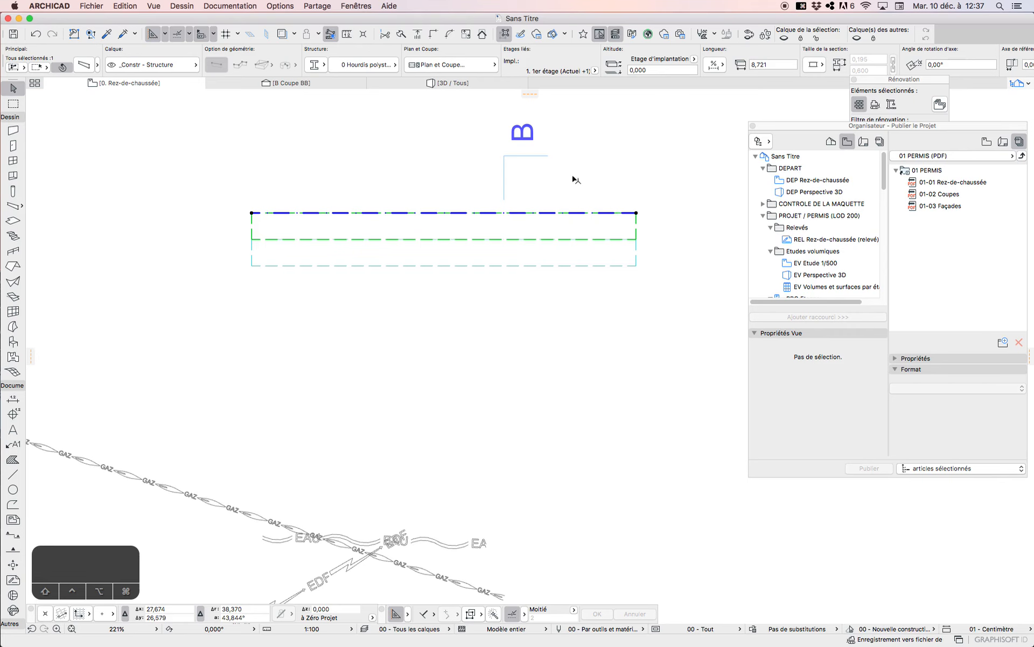
Step: Examine in section BB how the two adjacent hourdis profiles join, and return to the ground floor plan
{"action": "left_click", "coordinate": [505, 157]}
{"action": "left_click", "coordinate": [299, 83]}
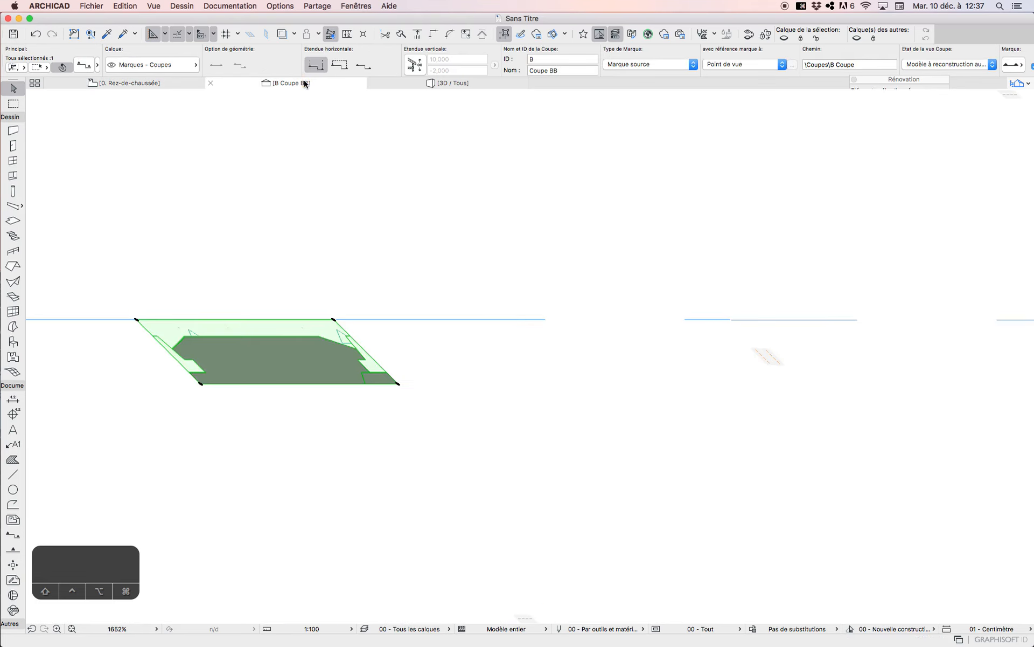
{"action": "scroll", "coordinate": [558, 474], "scroll_direction": "down", "scroll_amount": 3}
{"action": "scroll", "coordinate": [298, 394], "scroll_direction": "up", "scroll_amount": 4}
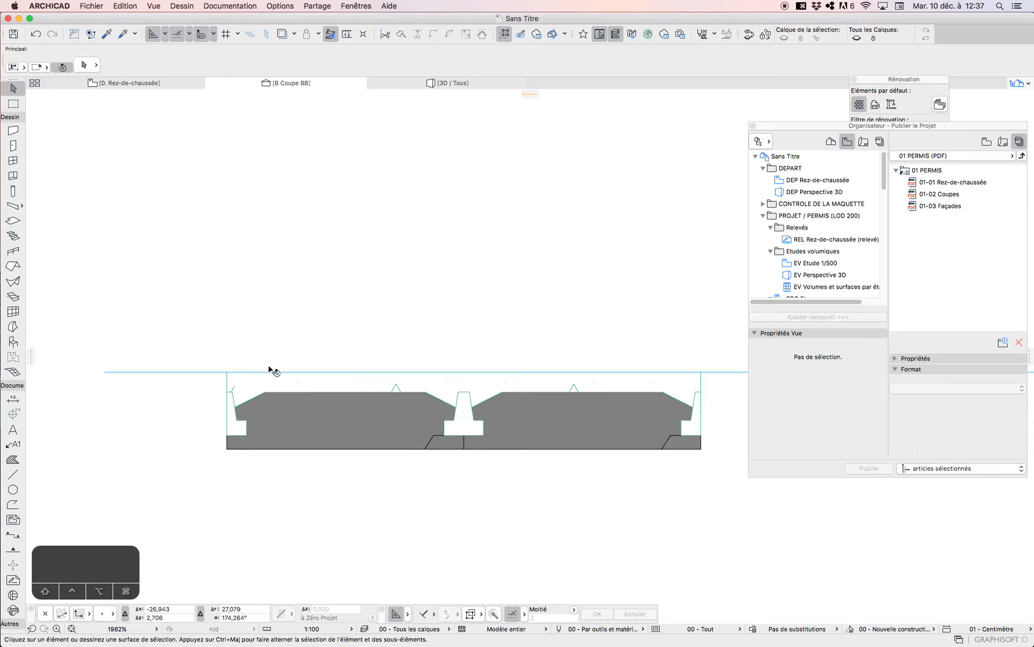
{"action": "scroll", "coordinate": [239, 353], "scroll_direction": "down", "scroll_amount": 3}
{"action": "scroll", "coordinate": [239, 323], "scroll_direction": "up", "scroll_amount": 5}
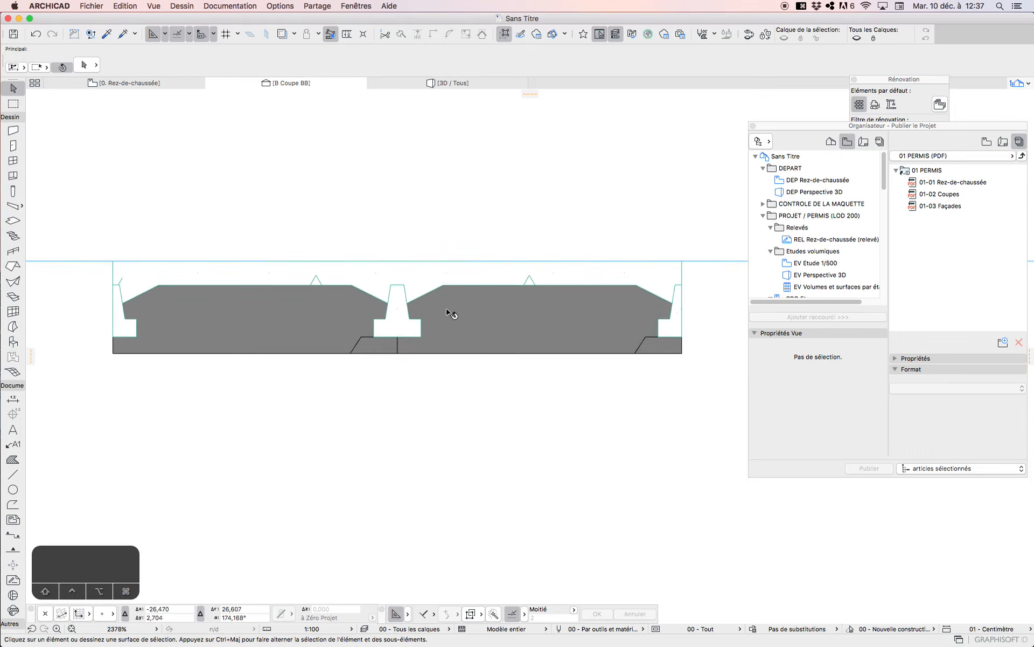
{"action": "scroll", "coordinate": [447, 309], "scroll_direction": "up", "scroll_amount": 1}
{"action": "scroll", "coordinate": [452, 305], "scroll_direction": "down", "scroll_amount": 5}
{"action": "left_click", "coordinate": [127, 81]}
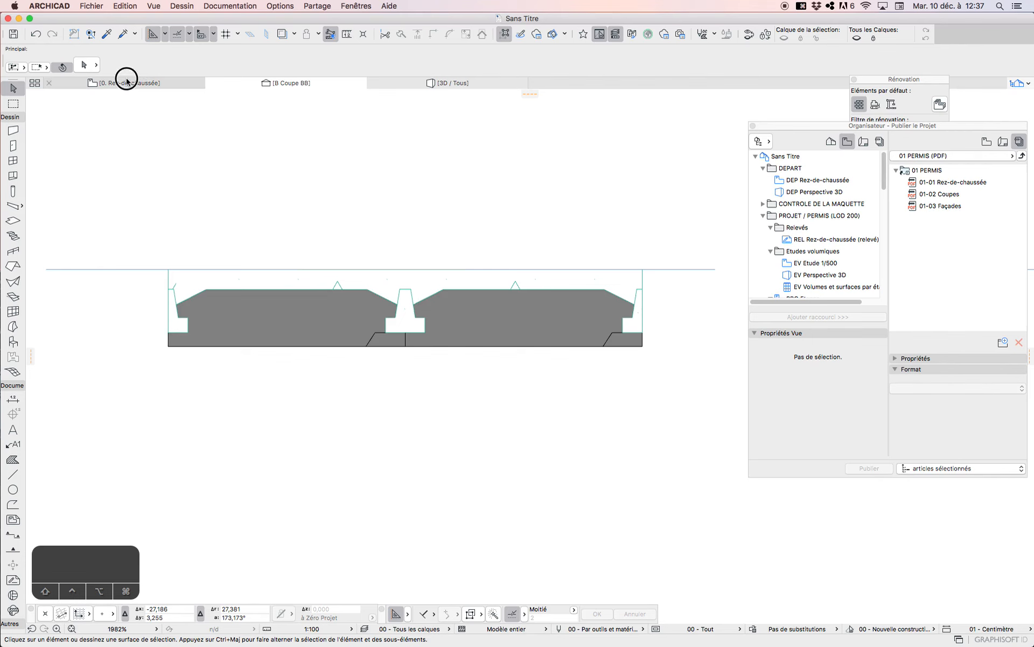